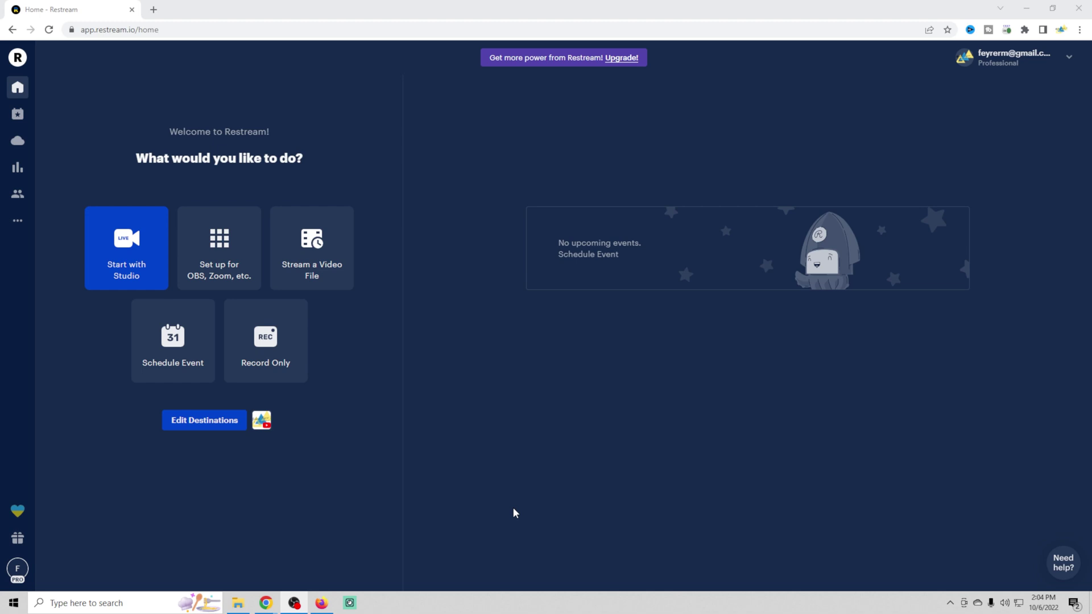
- Launch the browser studio and always allow the site microphone access
left_click(124, 265)
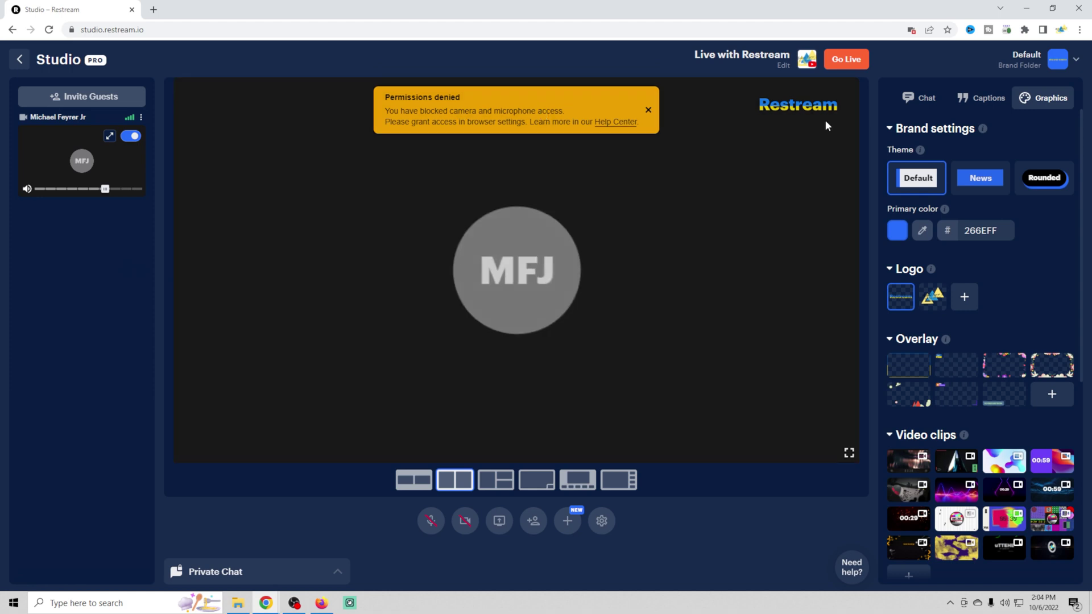
left_click(910, 30)
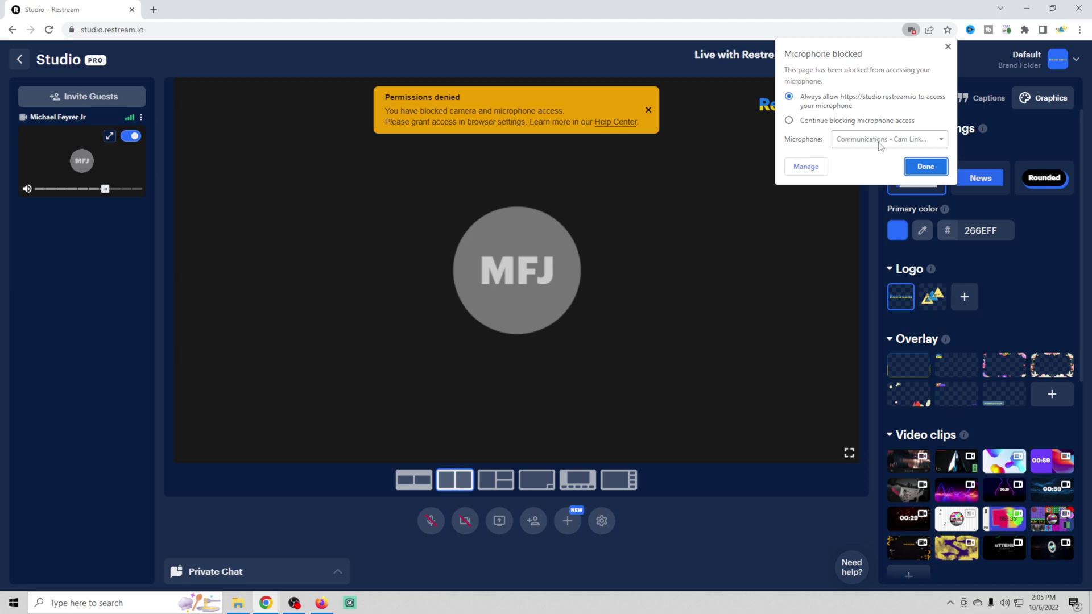
left_click(919, 167)
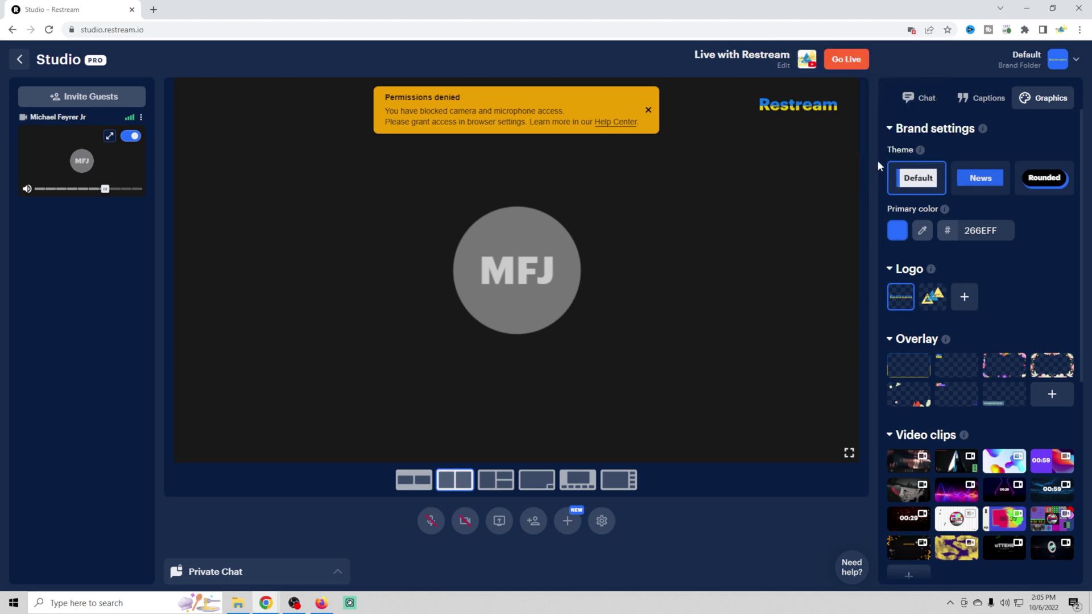
left_click(912, 31)
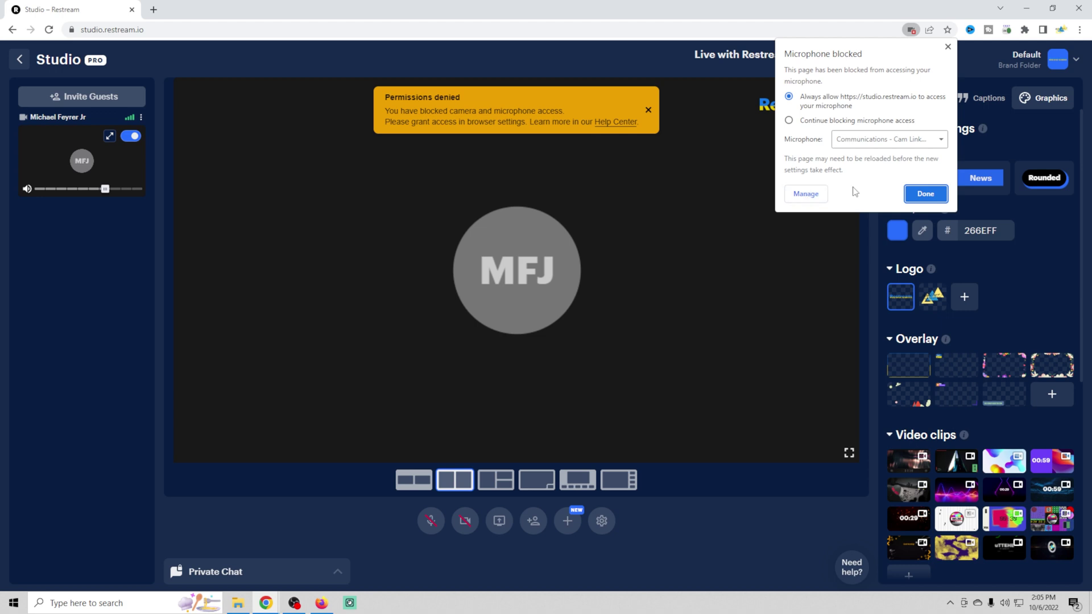
left_click(649, 111)
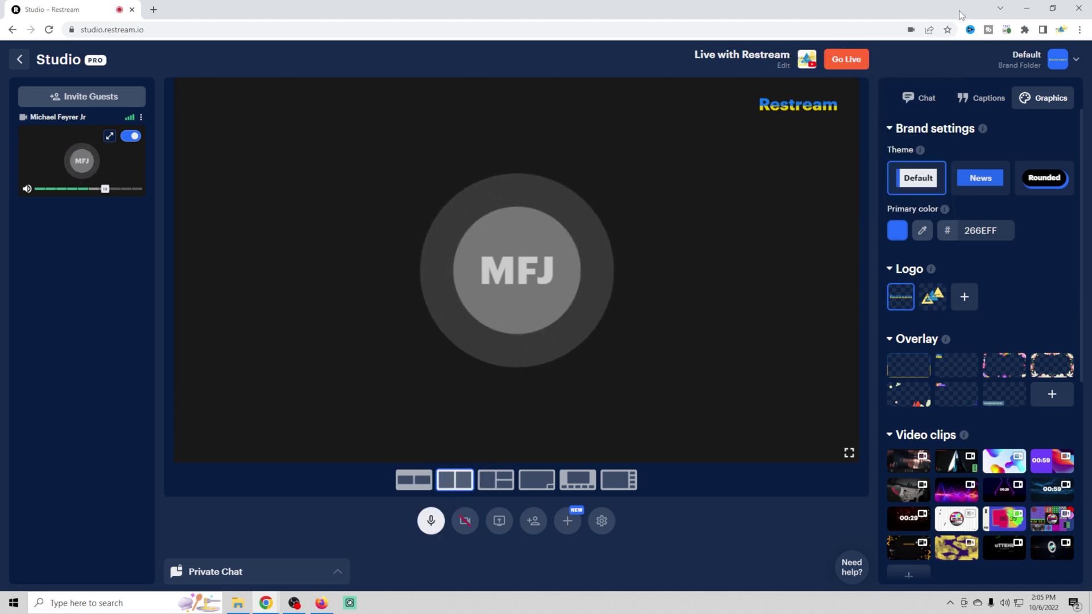
- Always allow the site camera and microphone access so the webcam can turn on
left_click(464, 520)
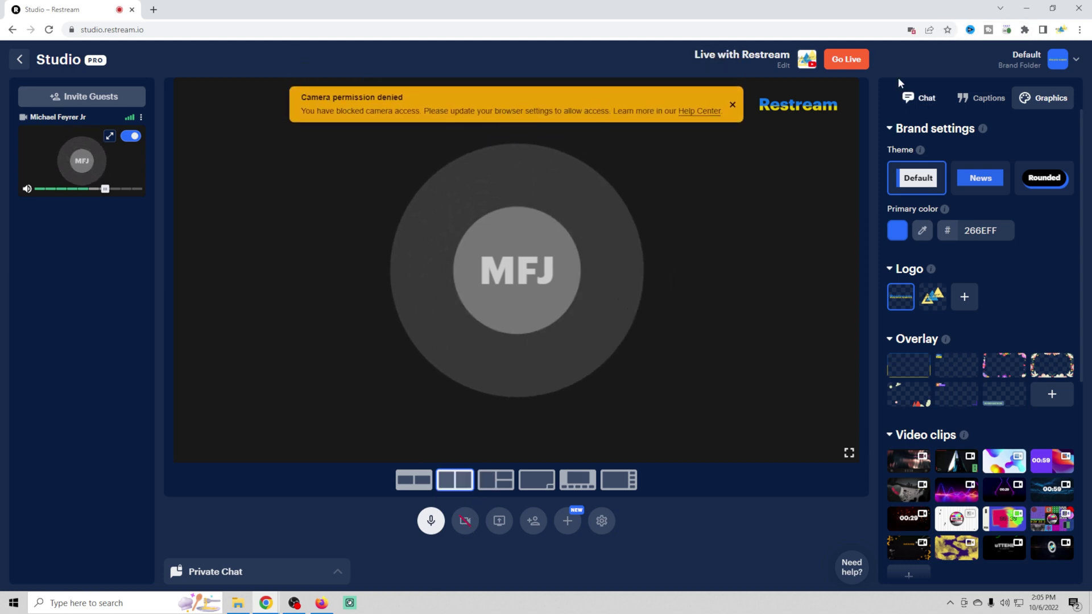
left_click(912, 30)
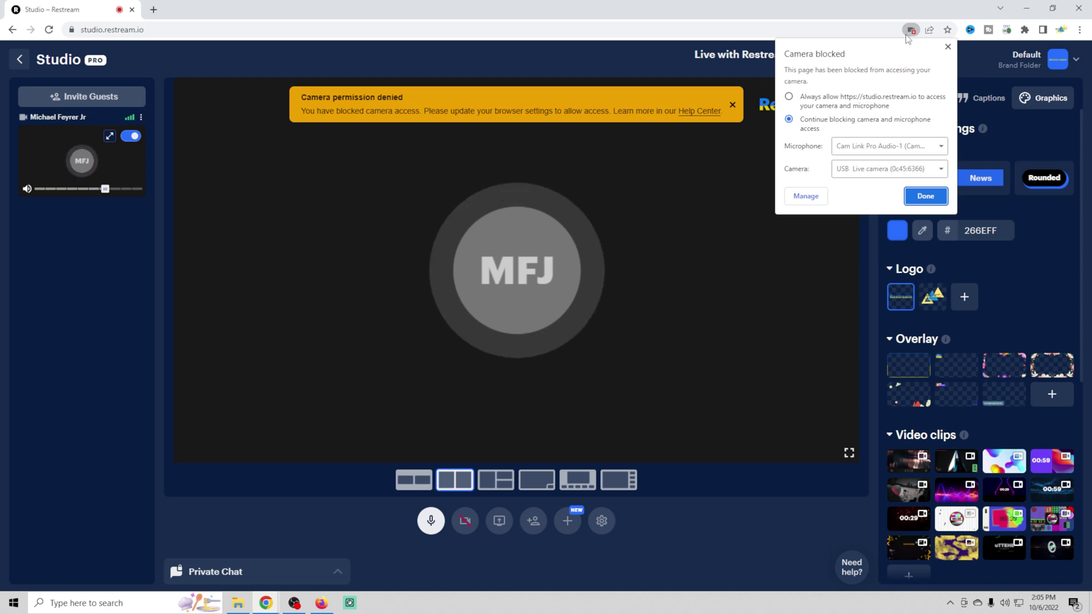
left_click(789, 98)
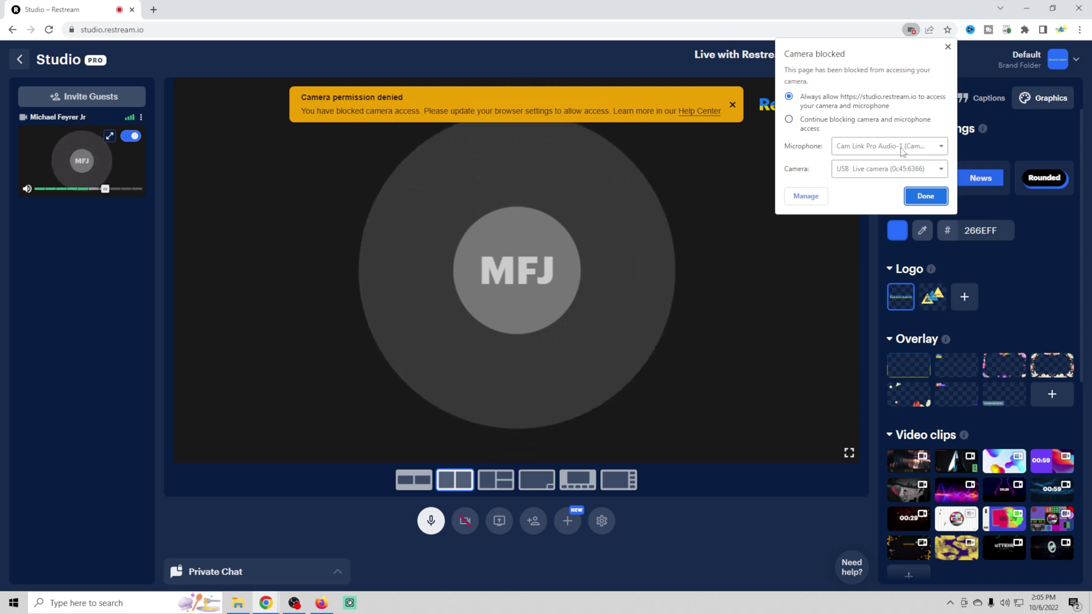
left_click(924, 195)
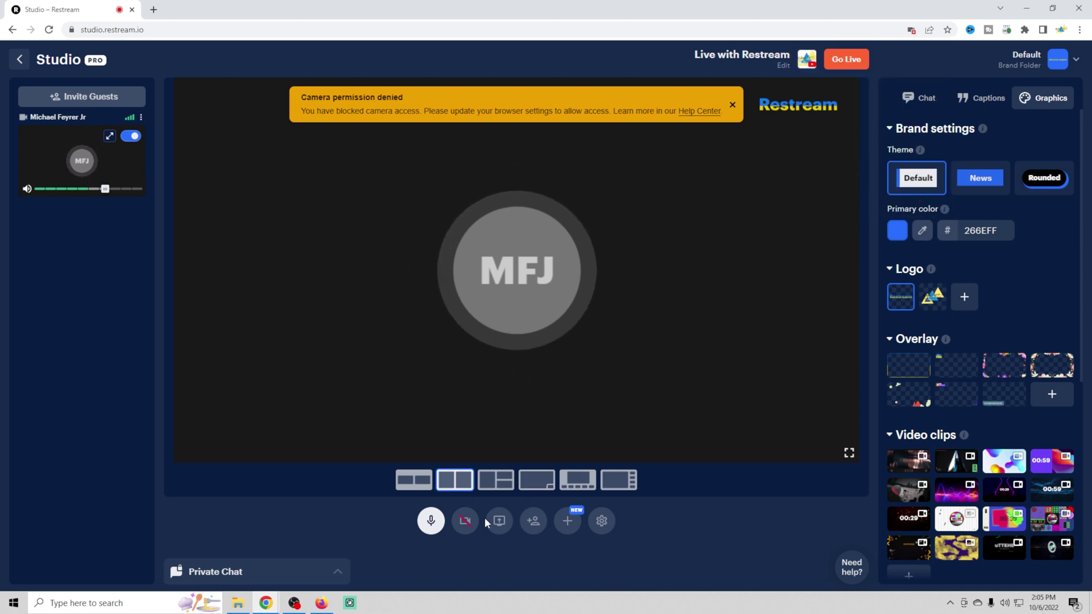
- Turn the webcam on and select Cam Link Pro HDMI-1 / Multiview as the video input
left_click(465, 521)
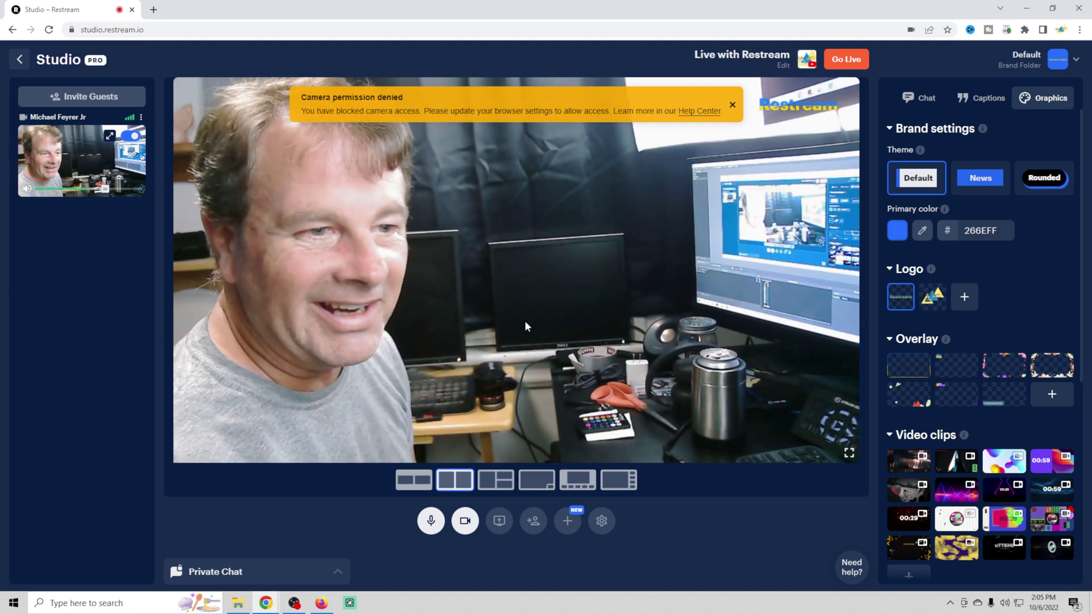
left_click(597, 519)
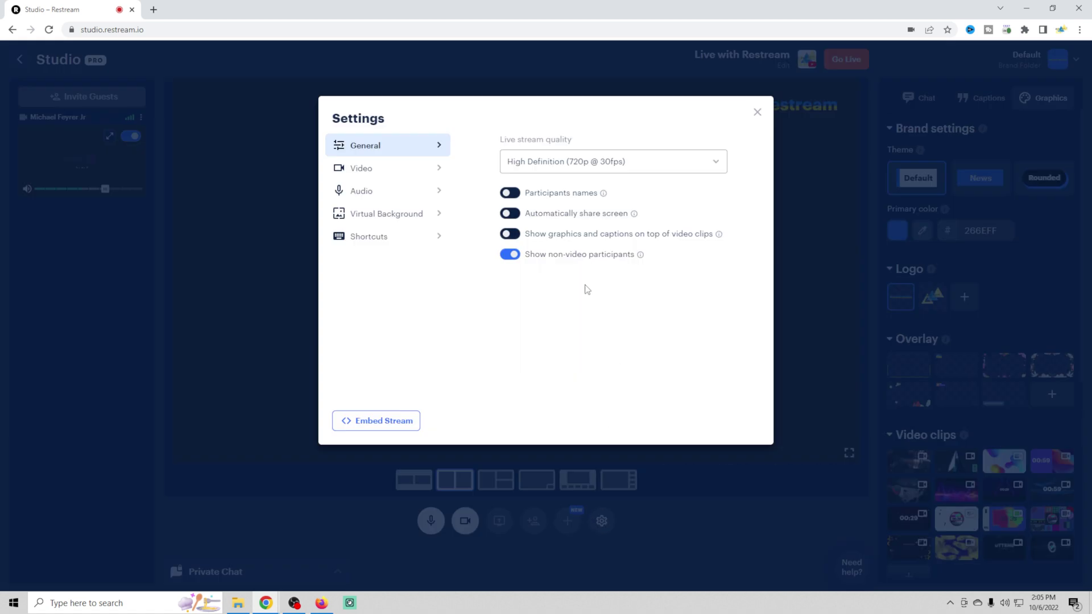
left_click(373, 170)
left_click(601, 300)
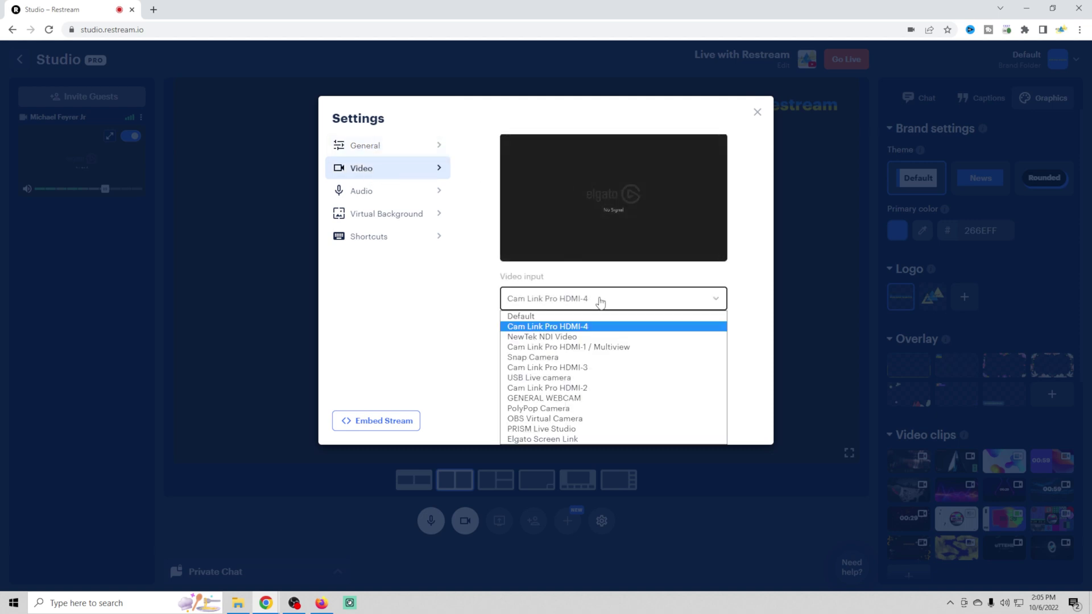
left_click(594, 350)
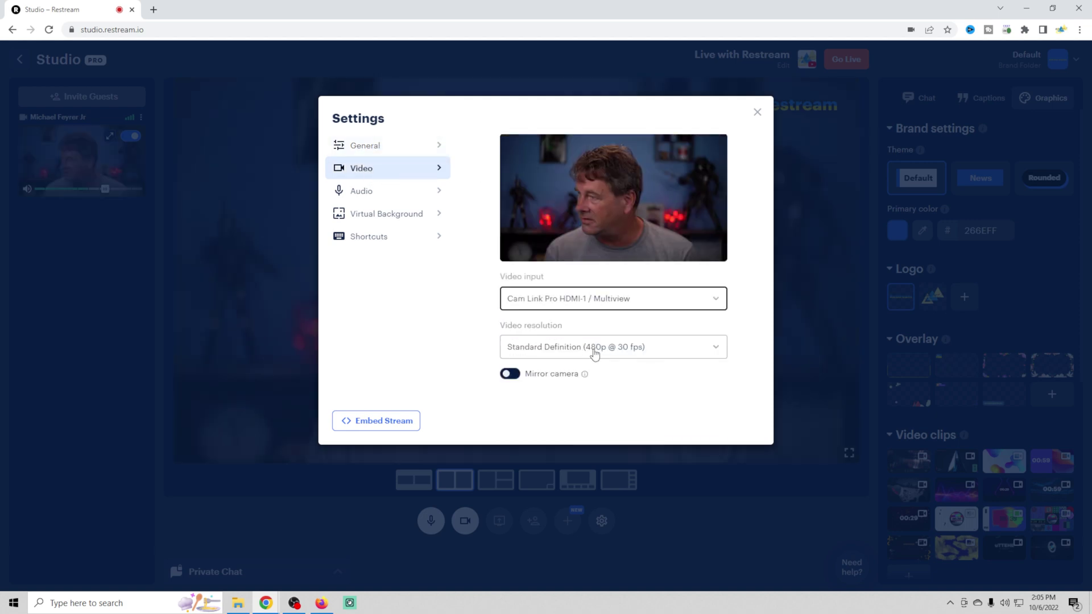
- Route audio output to Headset Earphone (Zone Wireless Plus) and close Settings
left_click(407, 195)
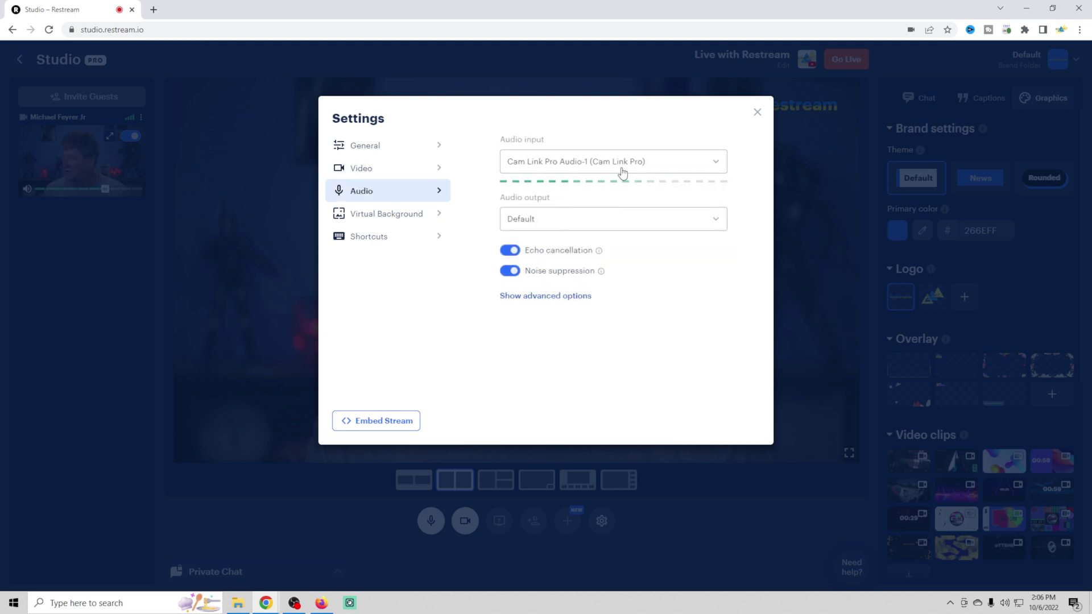
left_click(712, 222)
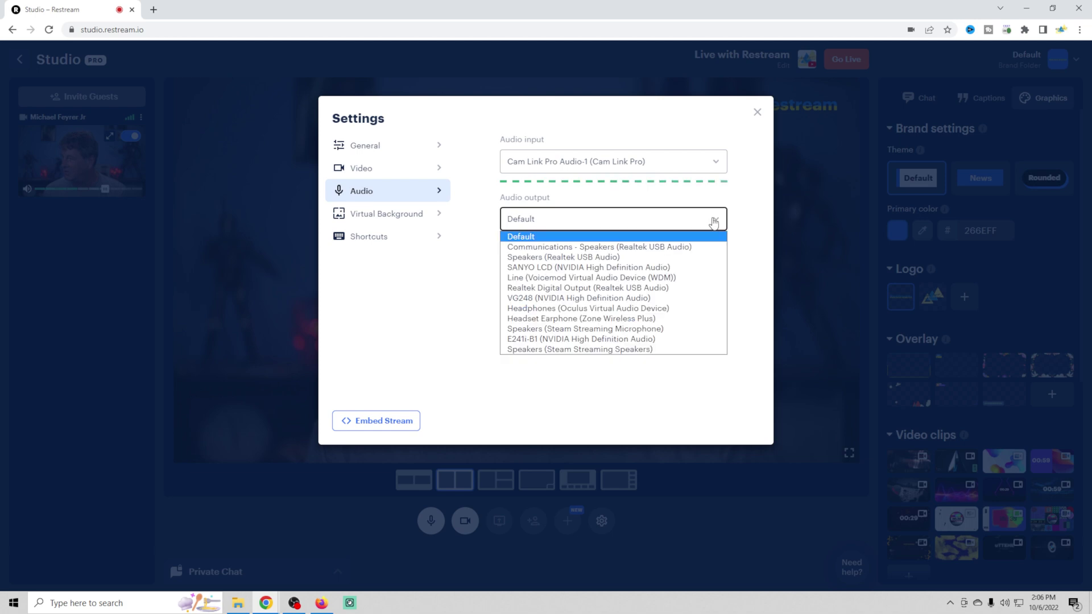
left_click(611, 319)
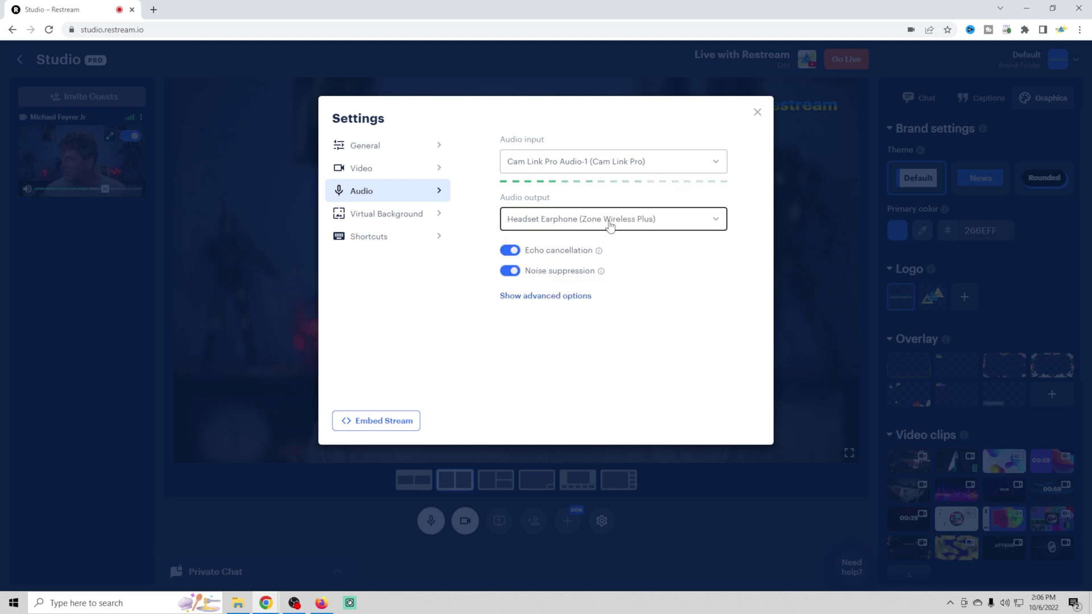
left_click(755, 112)
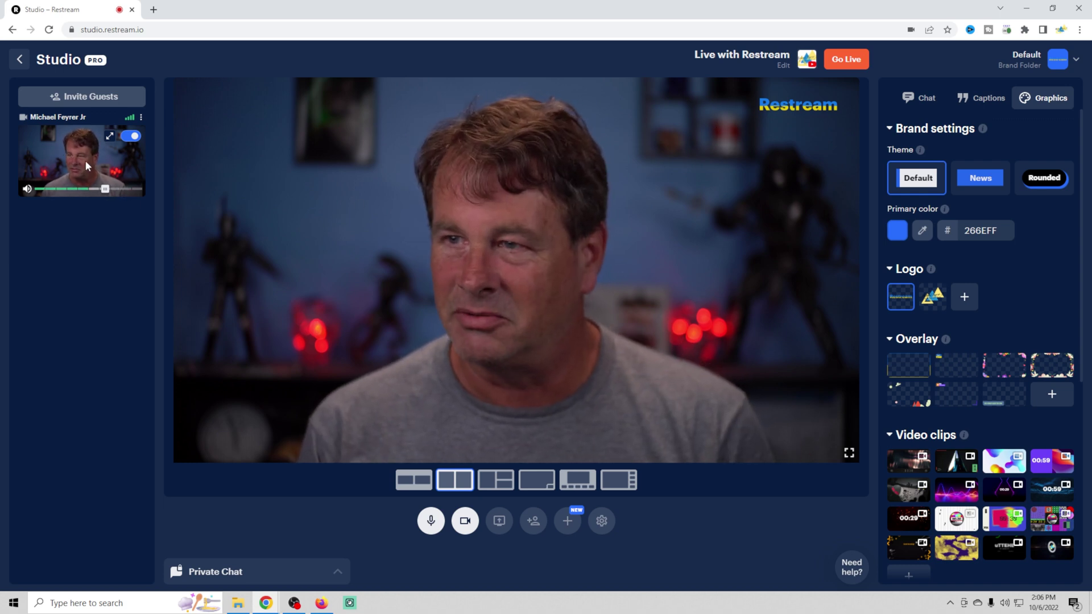
- Take the presenter off the stage to reveal the particle-wave background
left_click(131, 136)
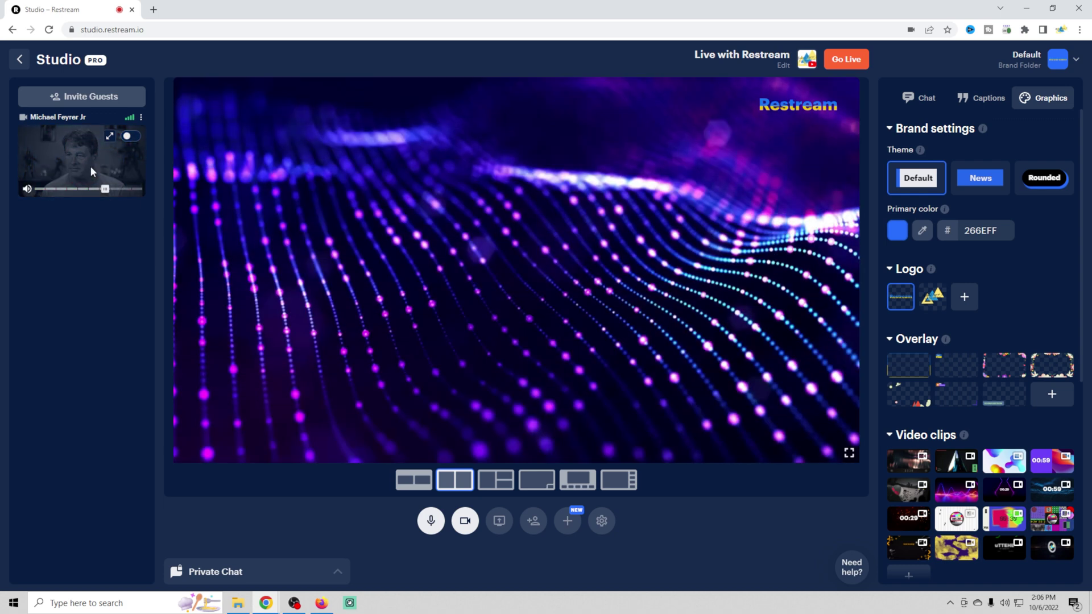
left_click(131, 137)
left_click(130, 137)
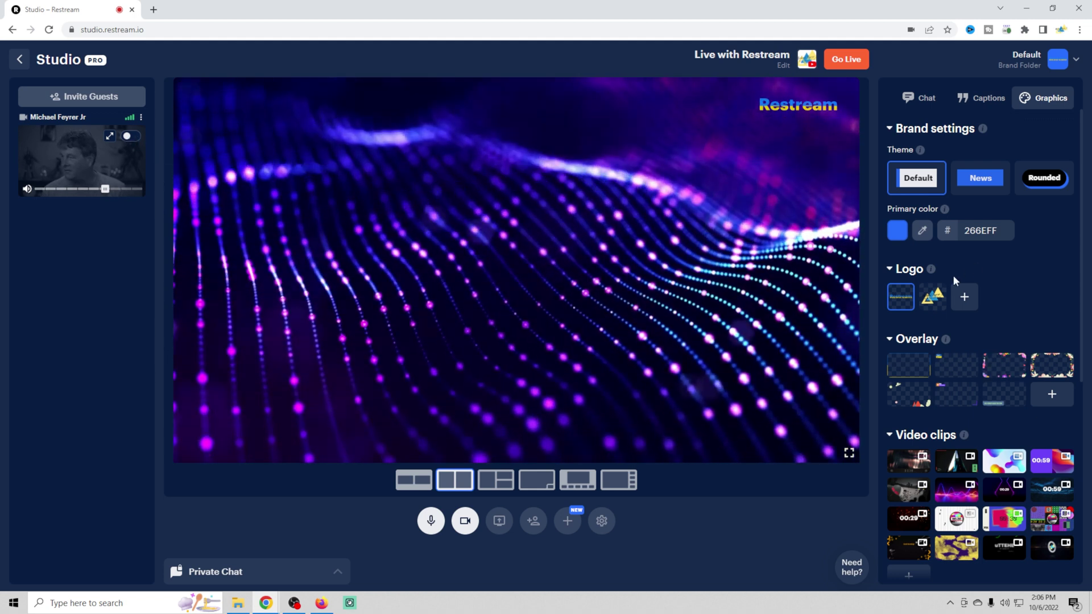
- Replace the Restream logo with the triangle logo
left_click(905, 304)
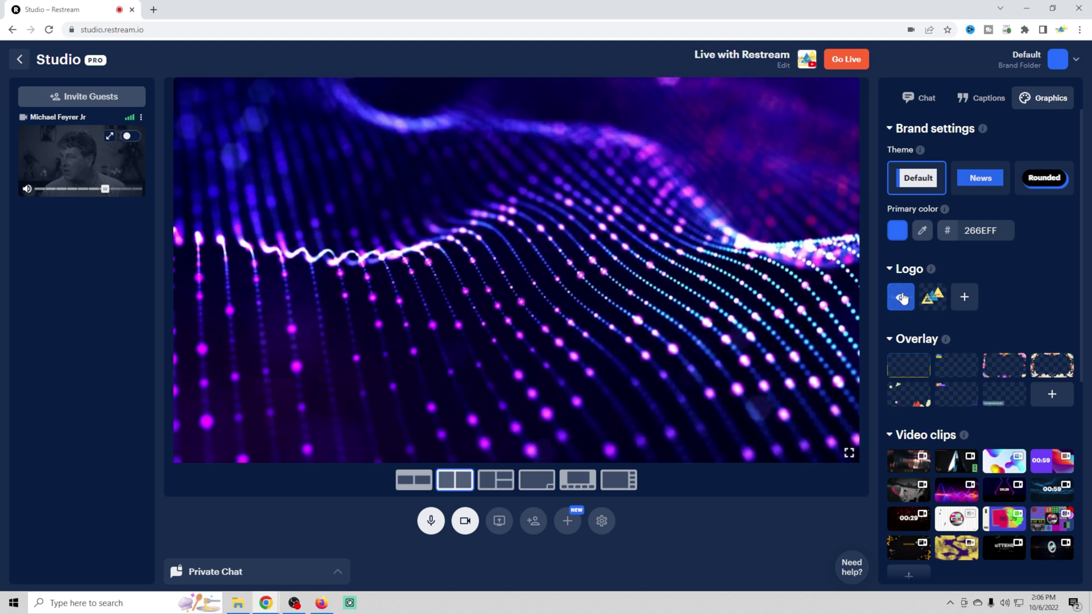
left_click(904, 304)
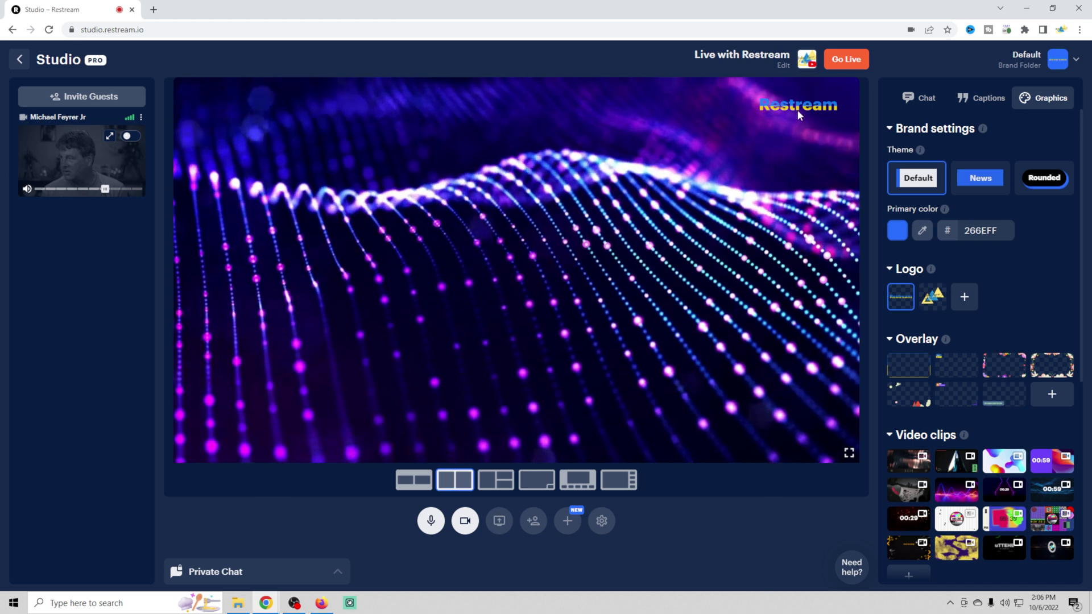
left_click(932, 296)
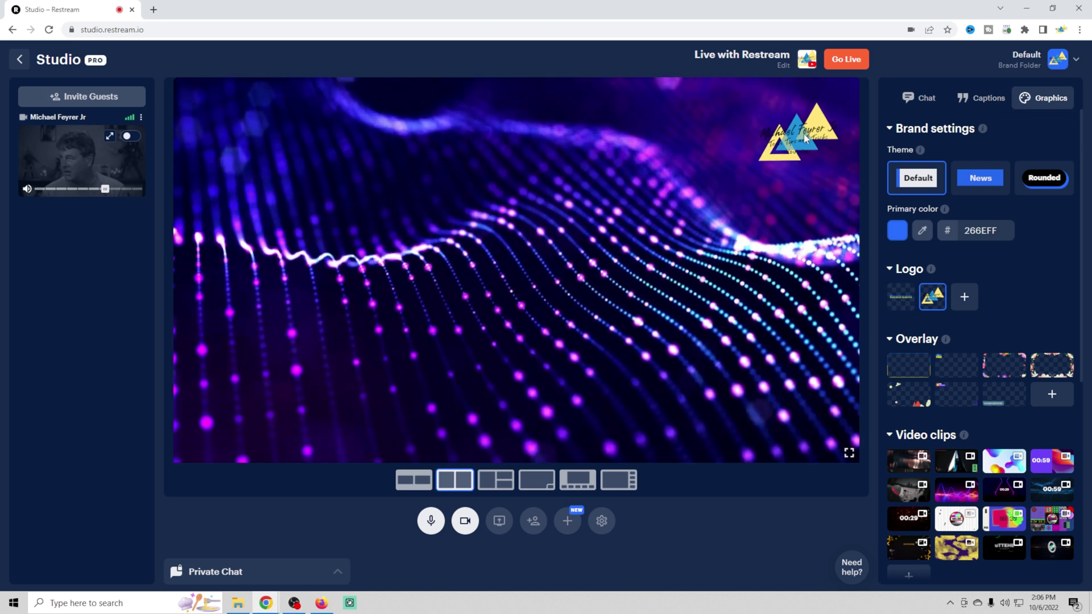
- Try the yellow-blue frame, #Stand with Ukraine, third and flower overlays in turn
left_click(904, 370)
mouse_move(949, 372)
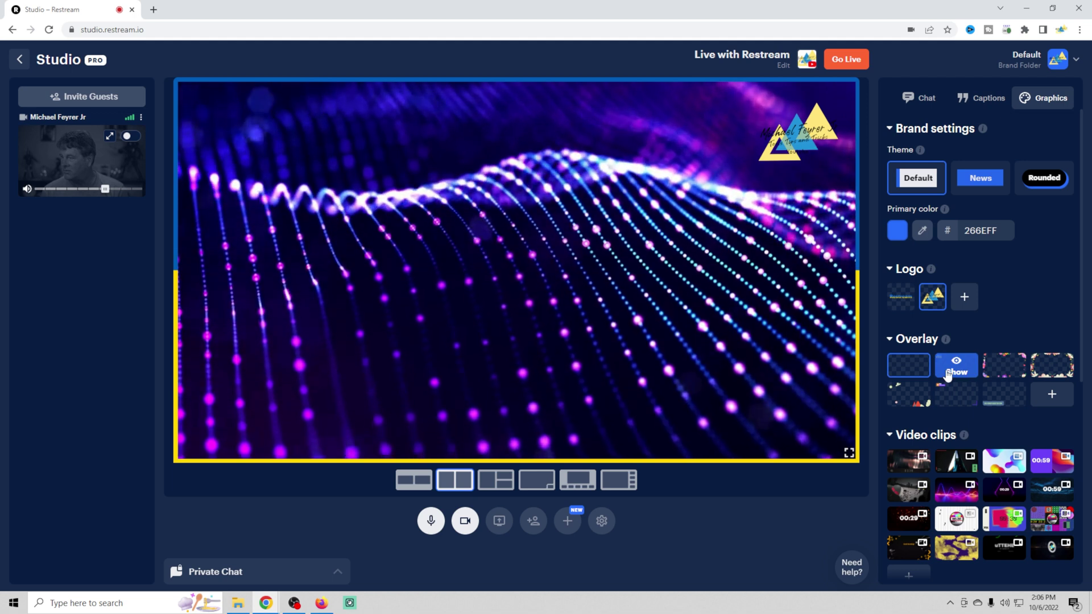
left_click(947, 374)
mouse_move(1002, 370)
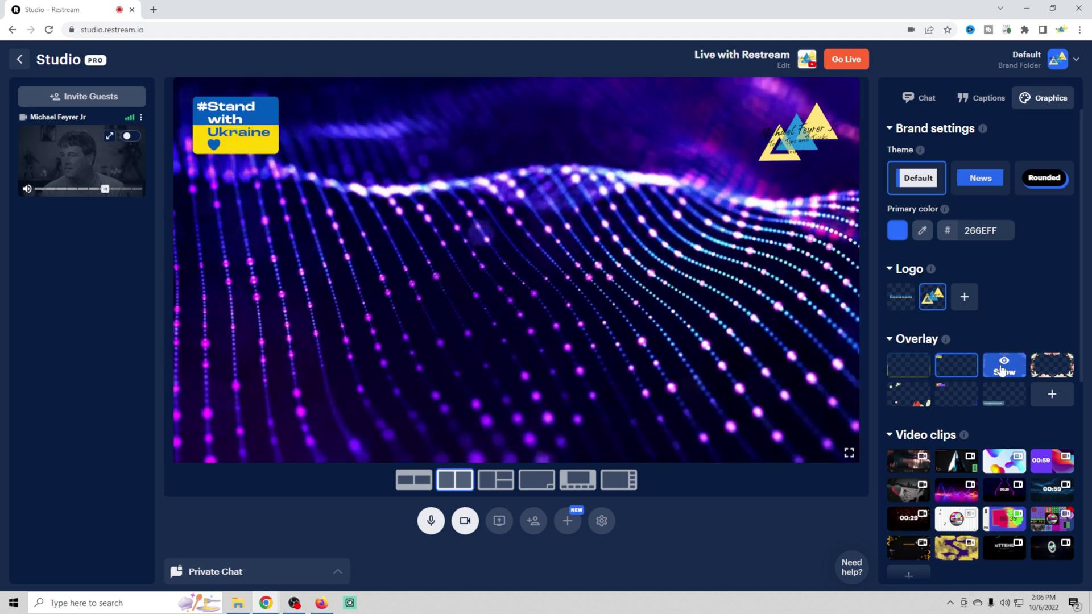
left_click(1003, 368)
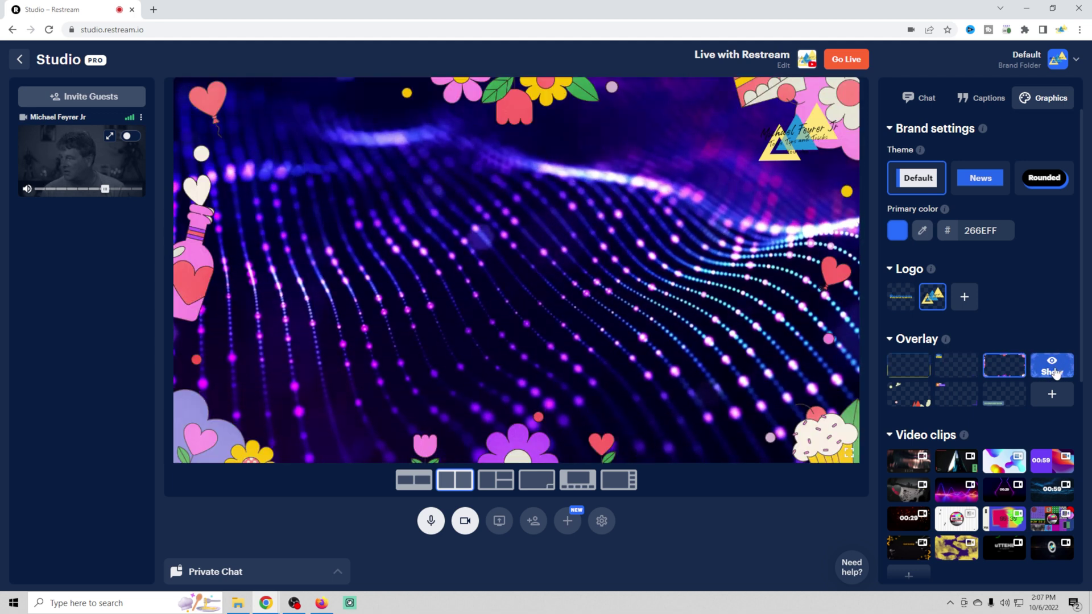
left_click(1053, 368)
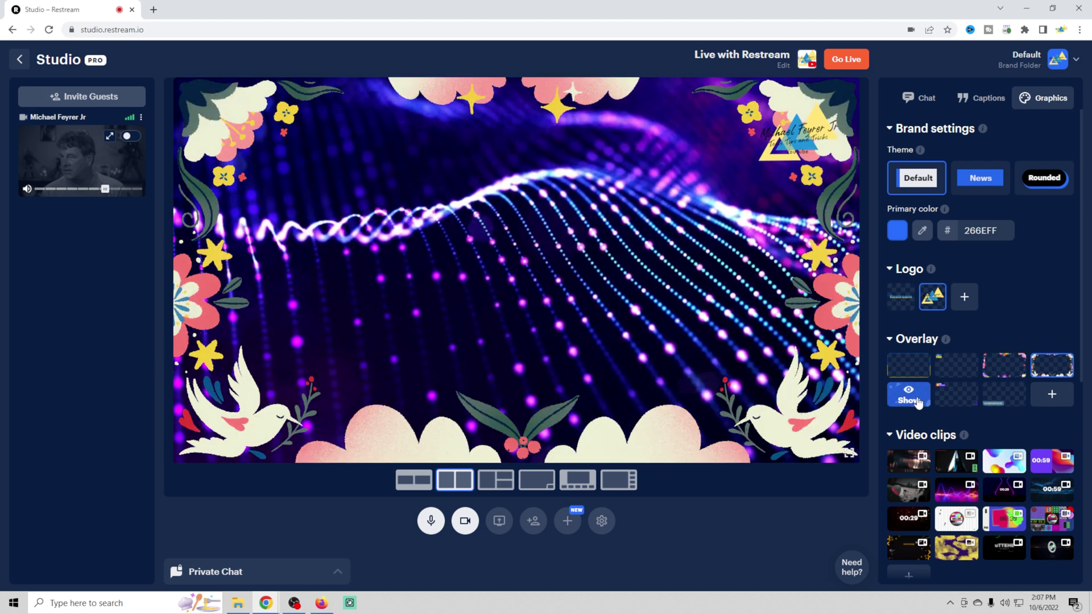
- Try the space-themed, Restream LIVE and Monica Question Cam overlays, then remove the lower-third
left_click(916, 400)
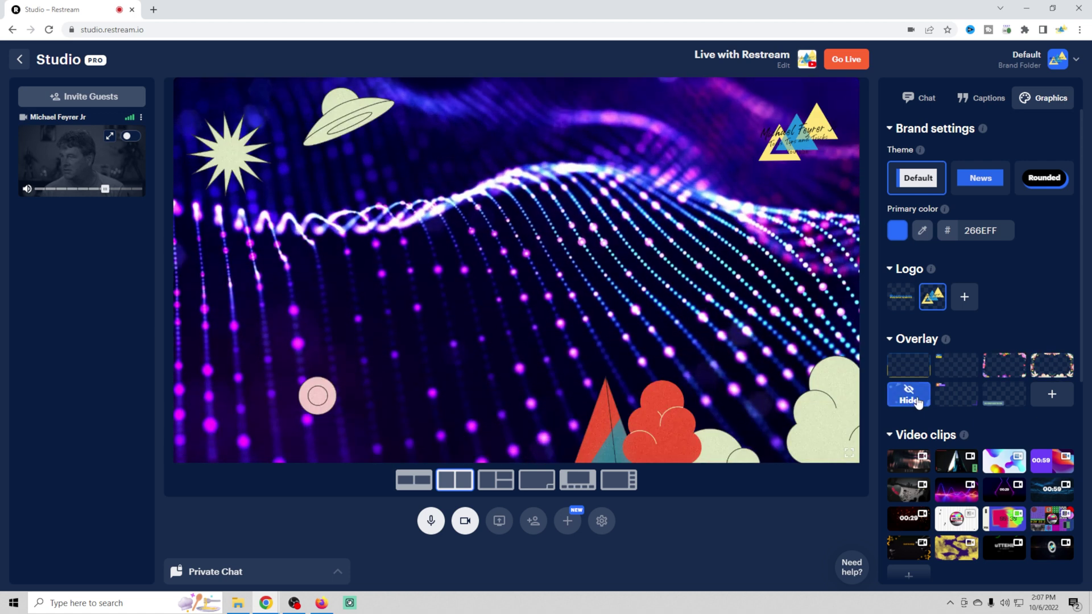
left_click(963, 401)
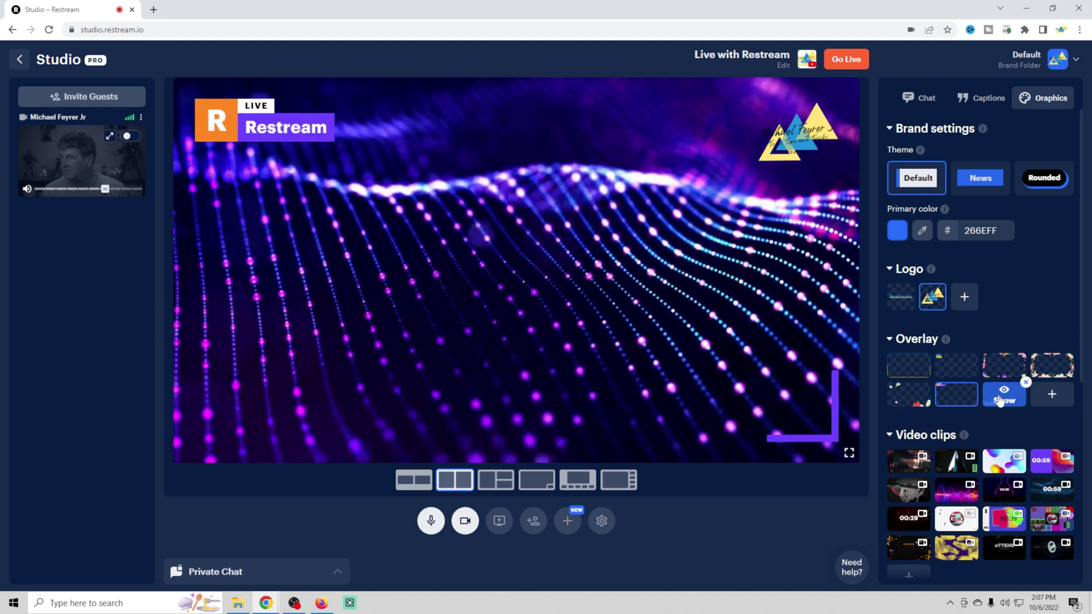
left_click(1002, 398)
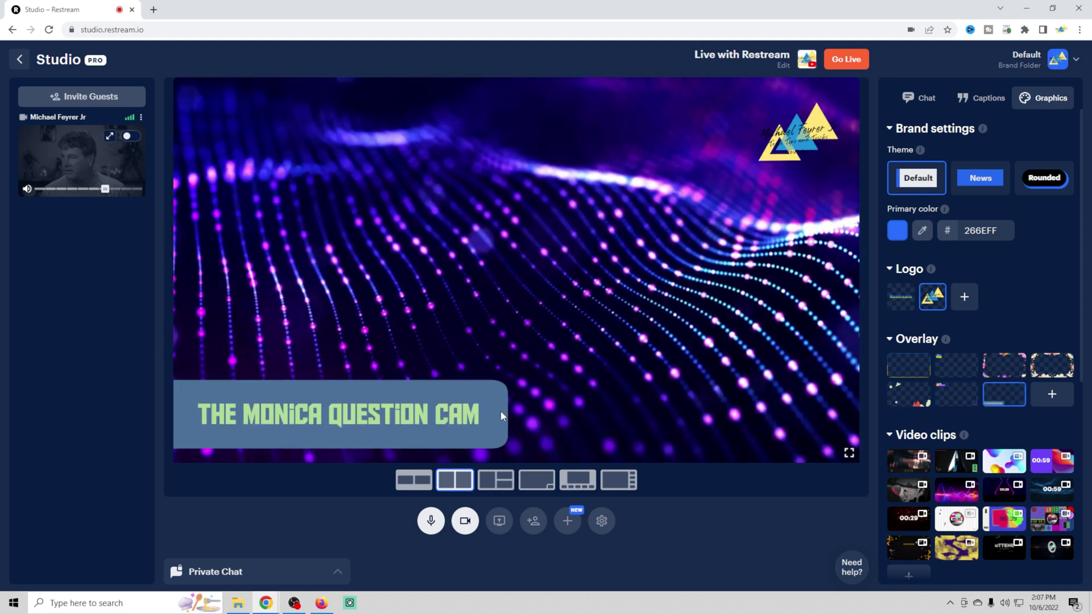
mouse_move(1002, 398)
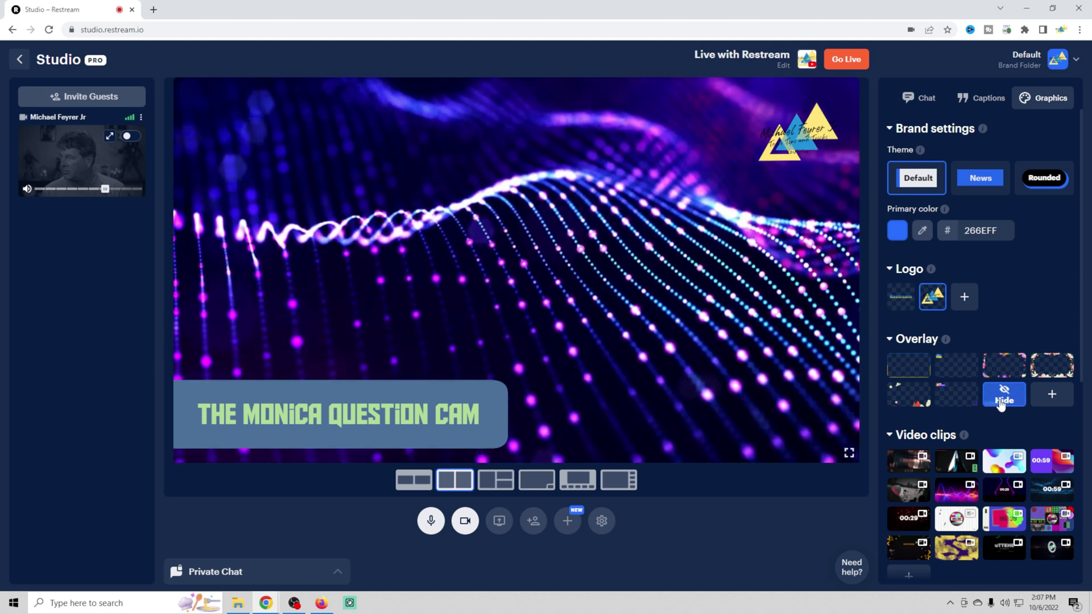
left_click(1002, 399)
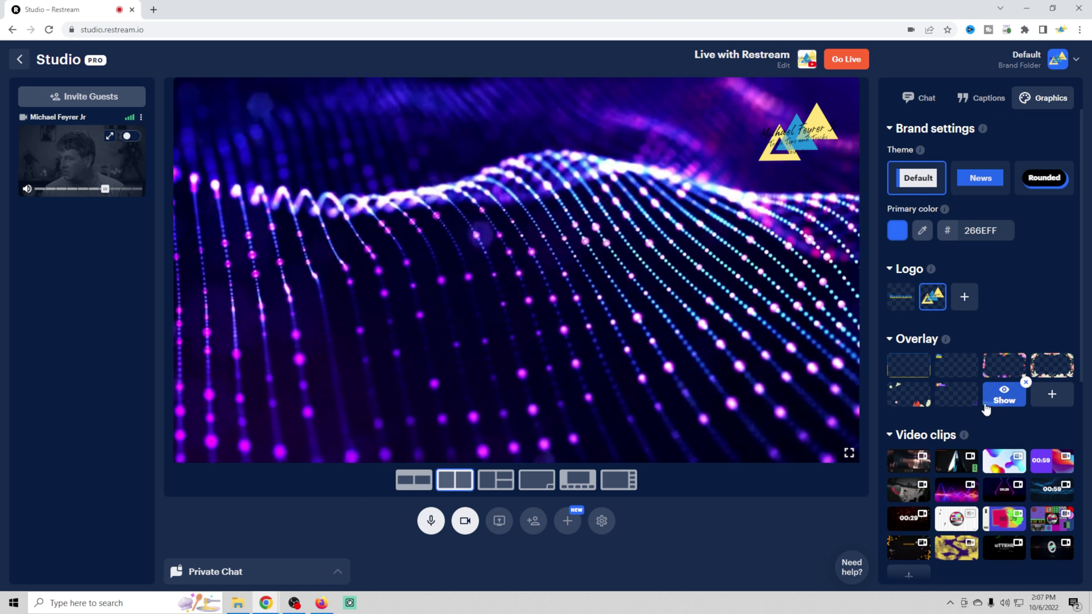
scroll(985, 407, "down", 3)
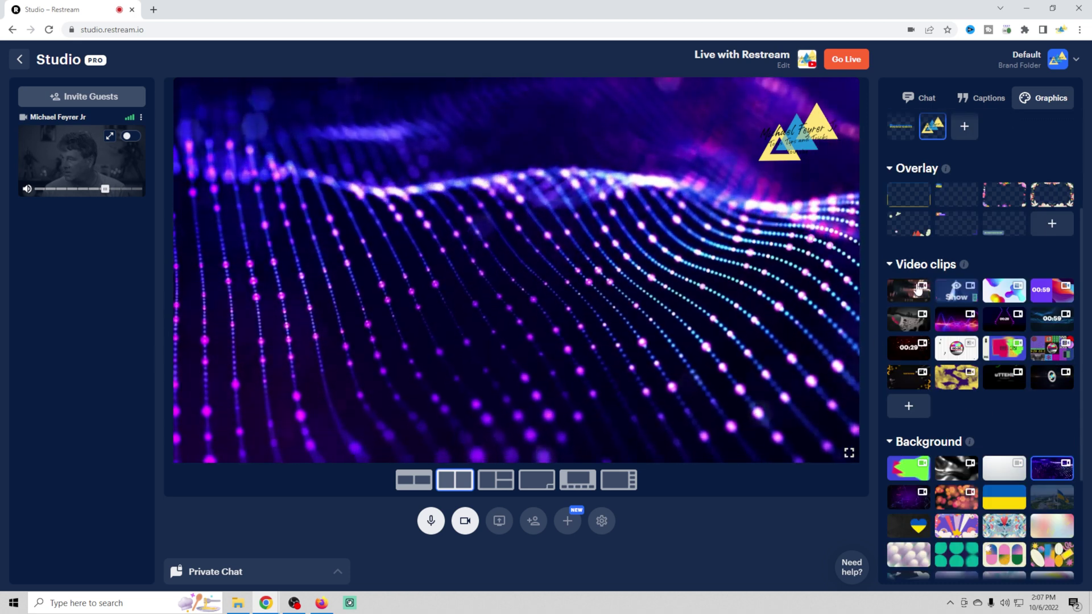
- Remove the purple background and preview, then remove, the Stream has ended background
left_click(131, 136)
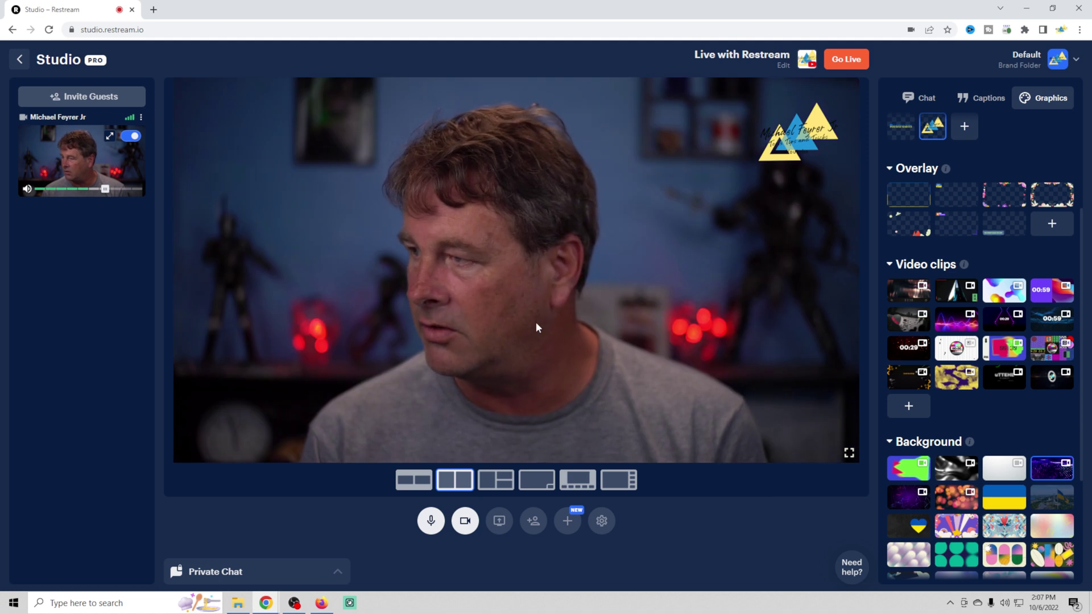
left_click(131, 136)
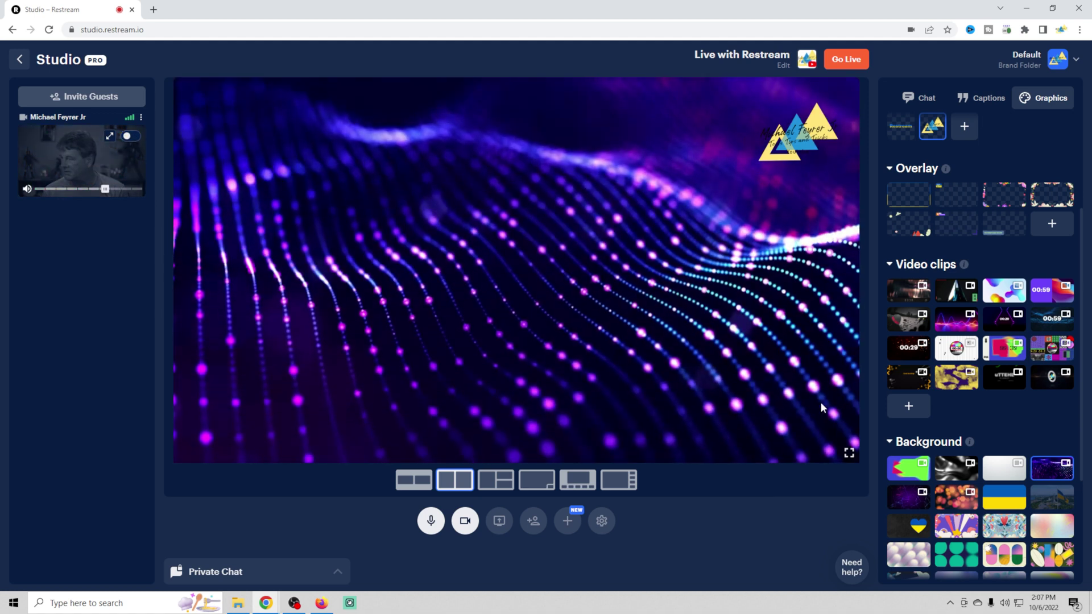
scroll(905, 383, "down", 2)
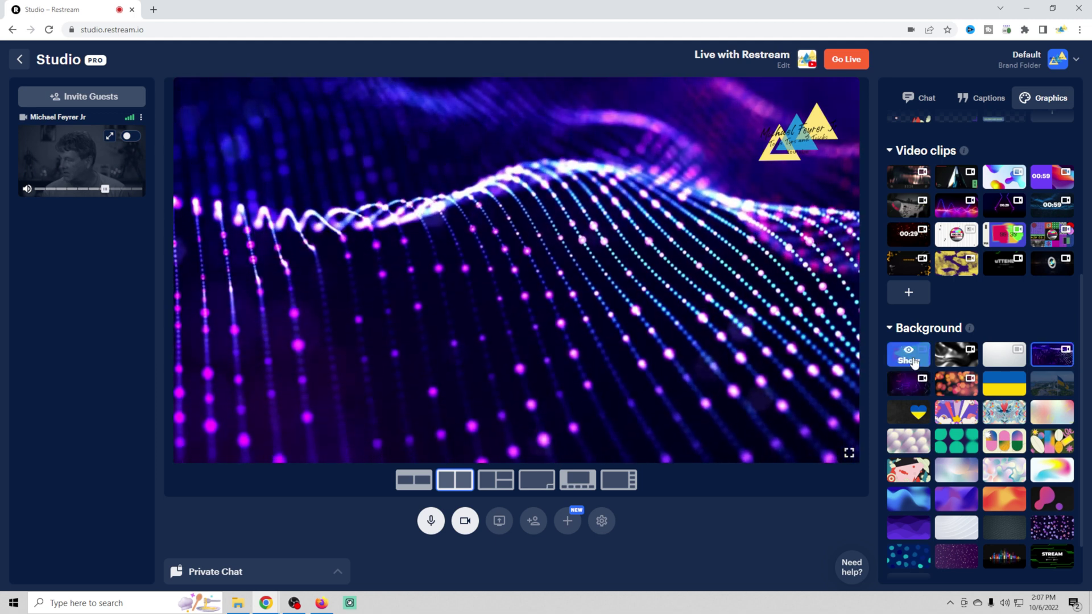
left_click(909, 355)
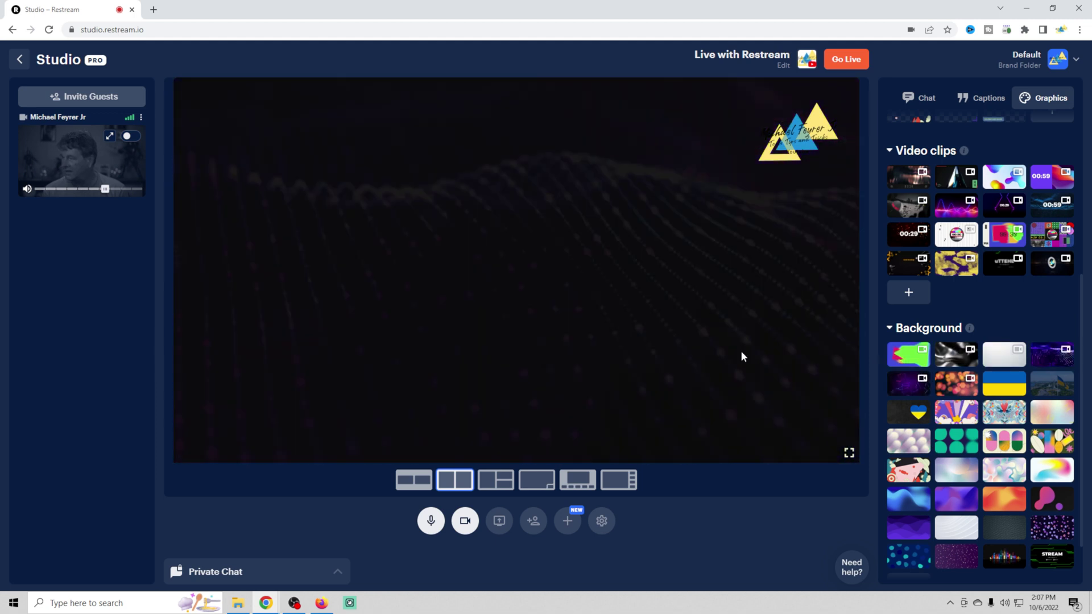
scroll(922, 460, "down", 1)
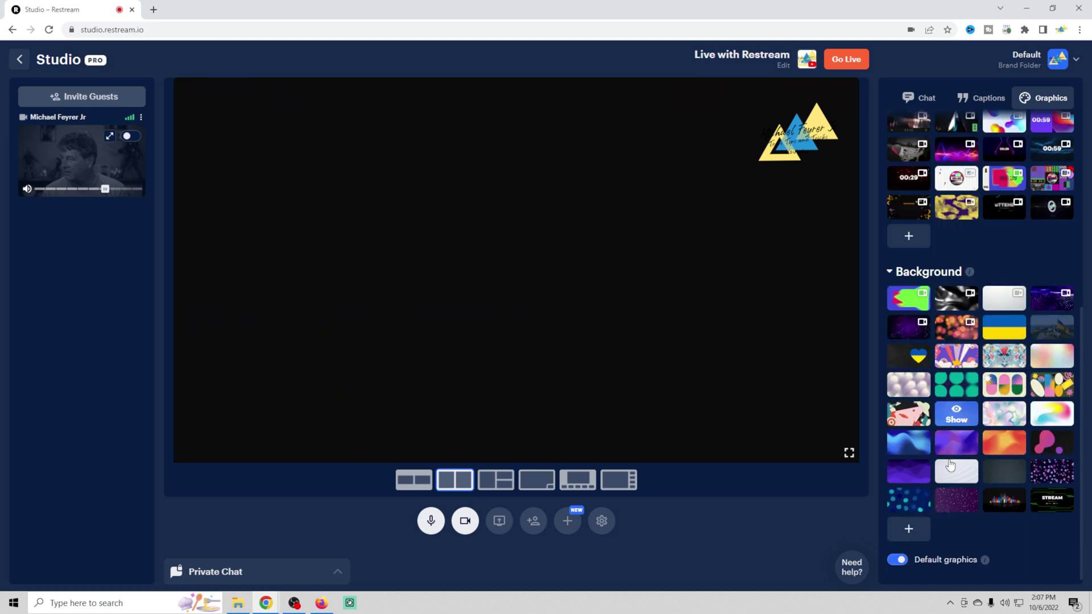
scroll(948, 463, "up", 5)
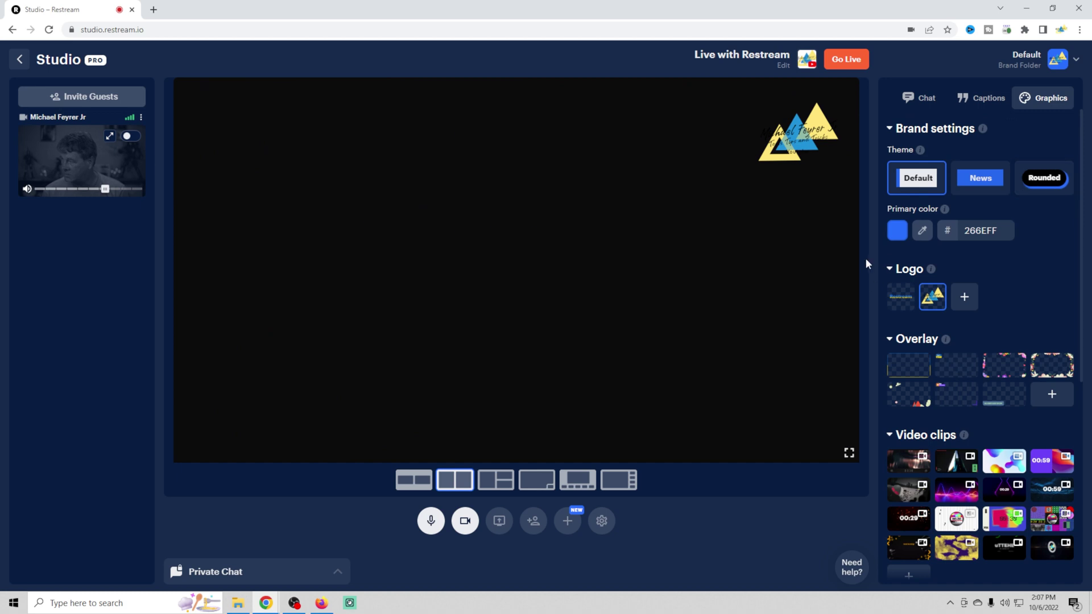
scroll(930, 369, "down", 6)
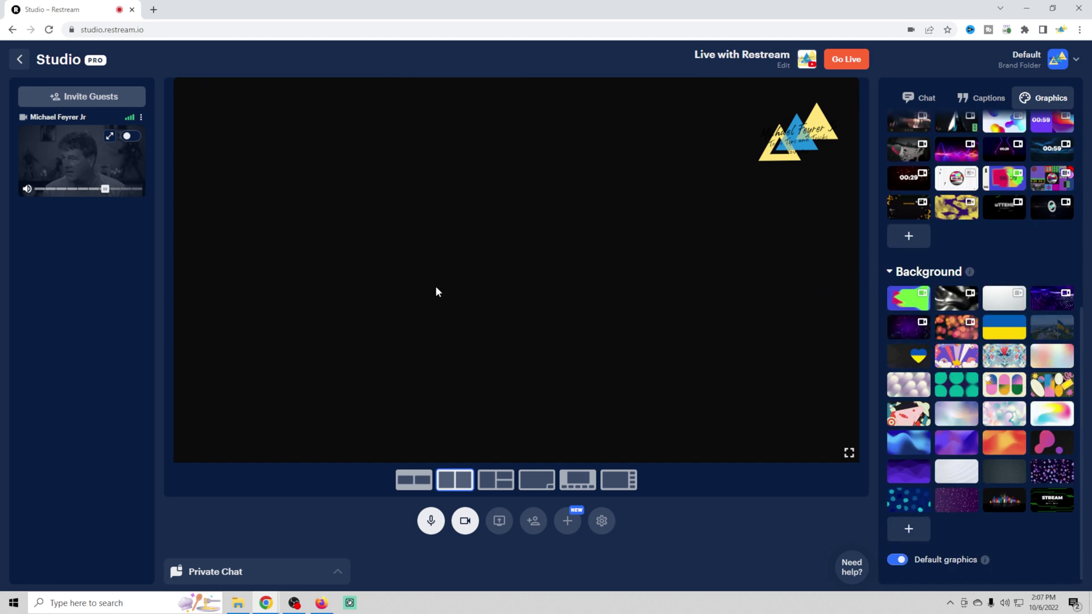
left_click(1052, 501)
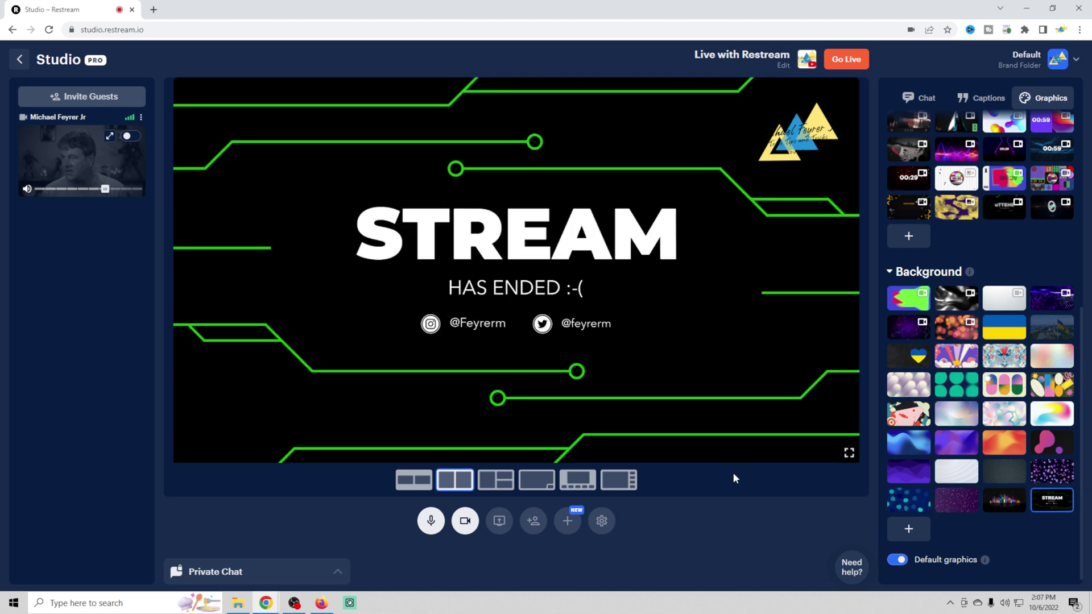
left_click(1053, 504)
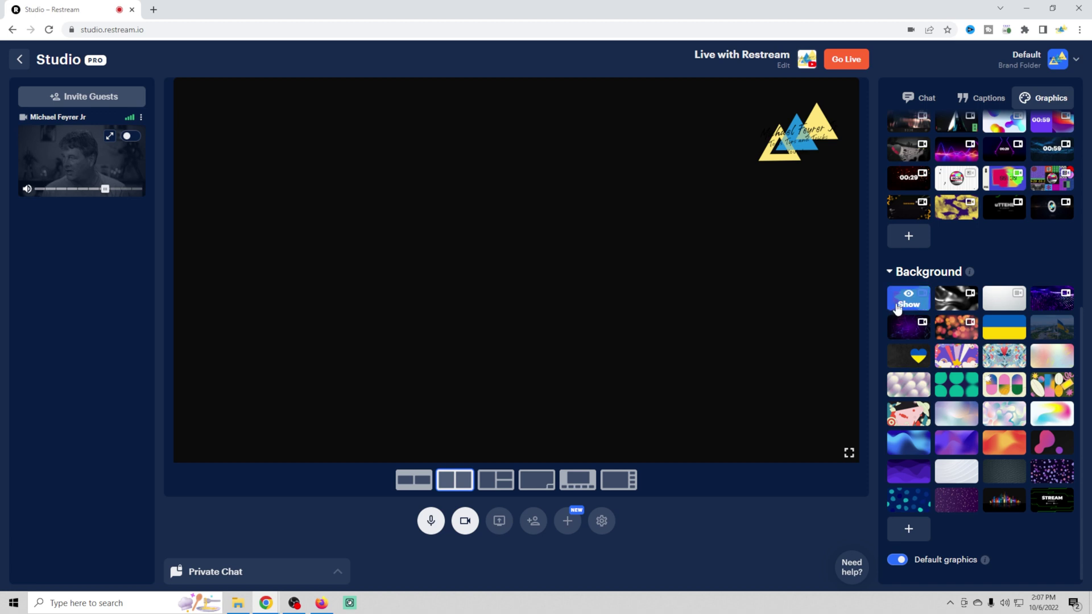
- Try the swirling animated background, remove it, and put the camera feed back on stage
left_click(920, 322)
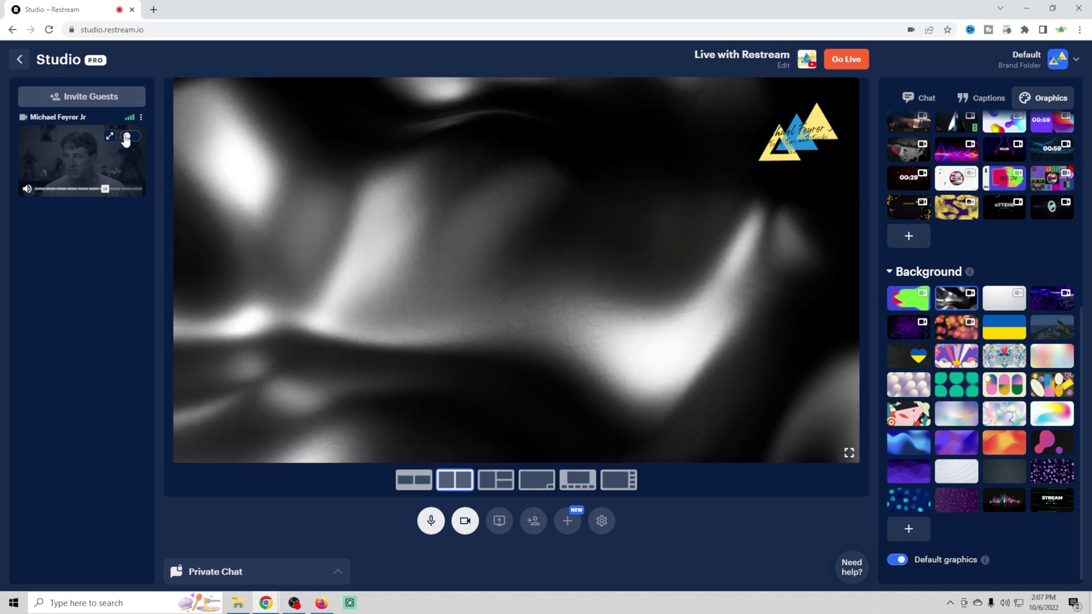
left_click(126, 139)
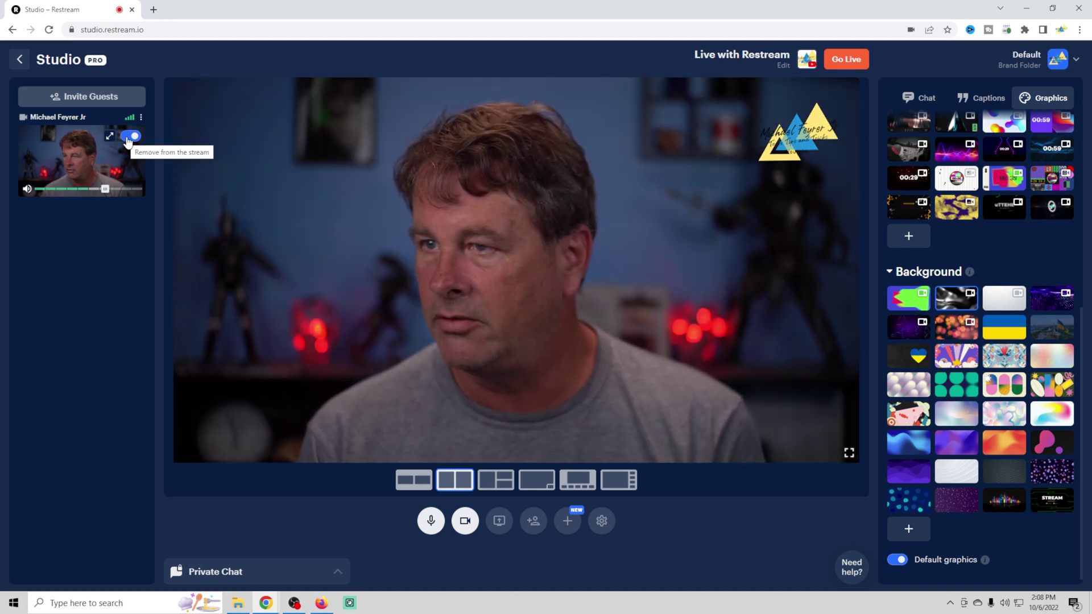
left_click(131, 136)
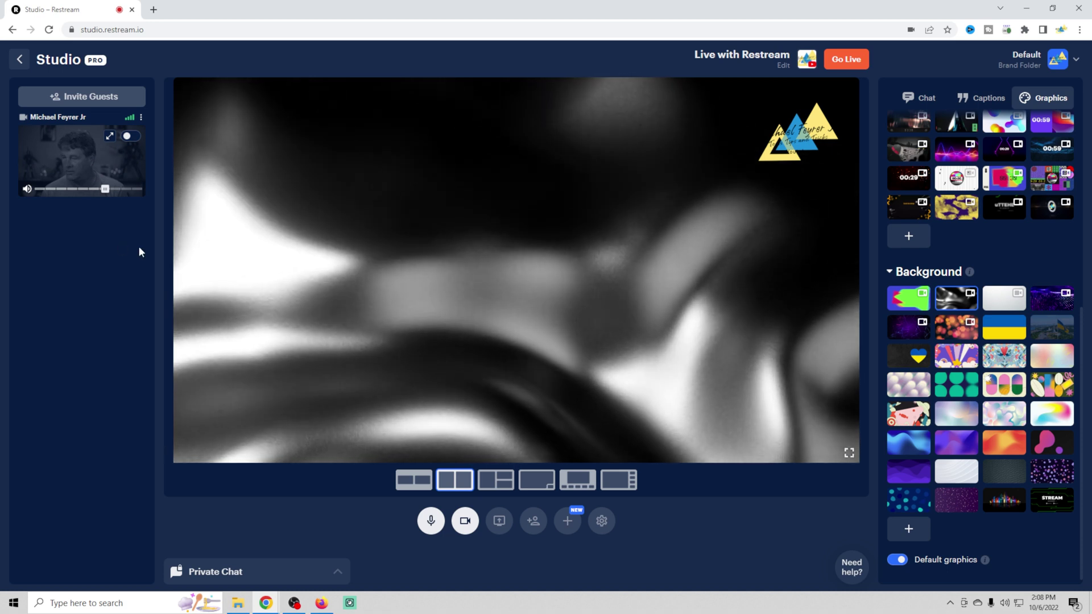
left_click(957, 301)
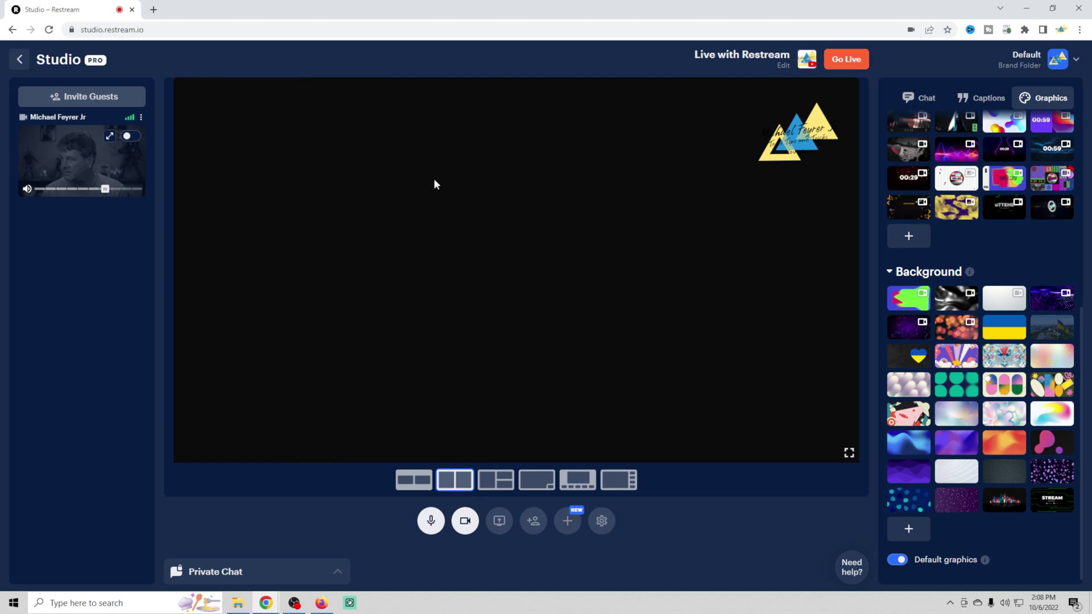
left_click(130, 137)
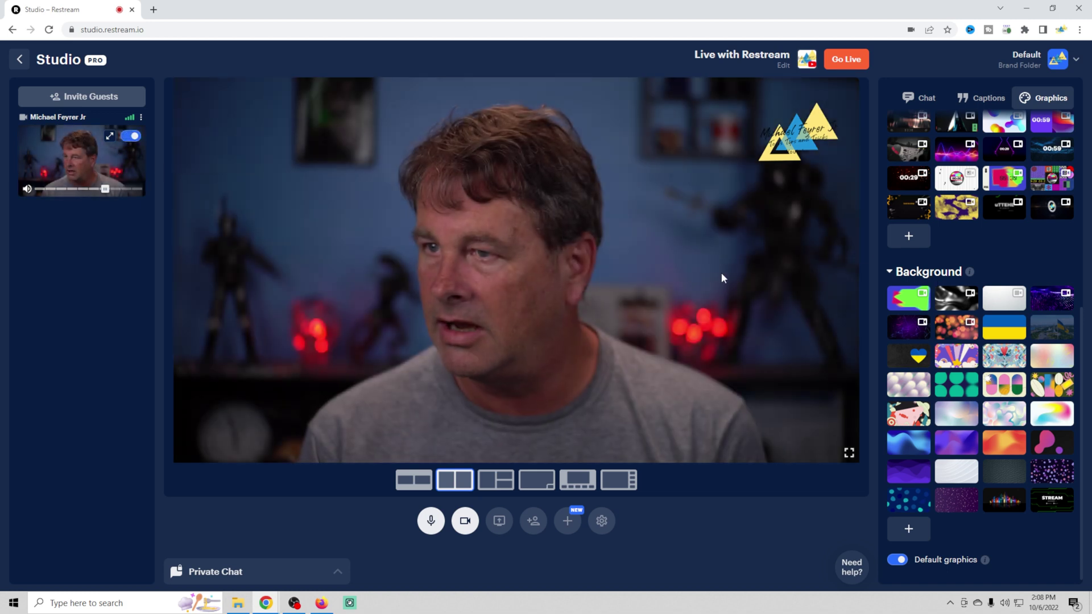
scroll(956, 241, "up", 2)
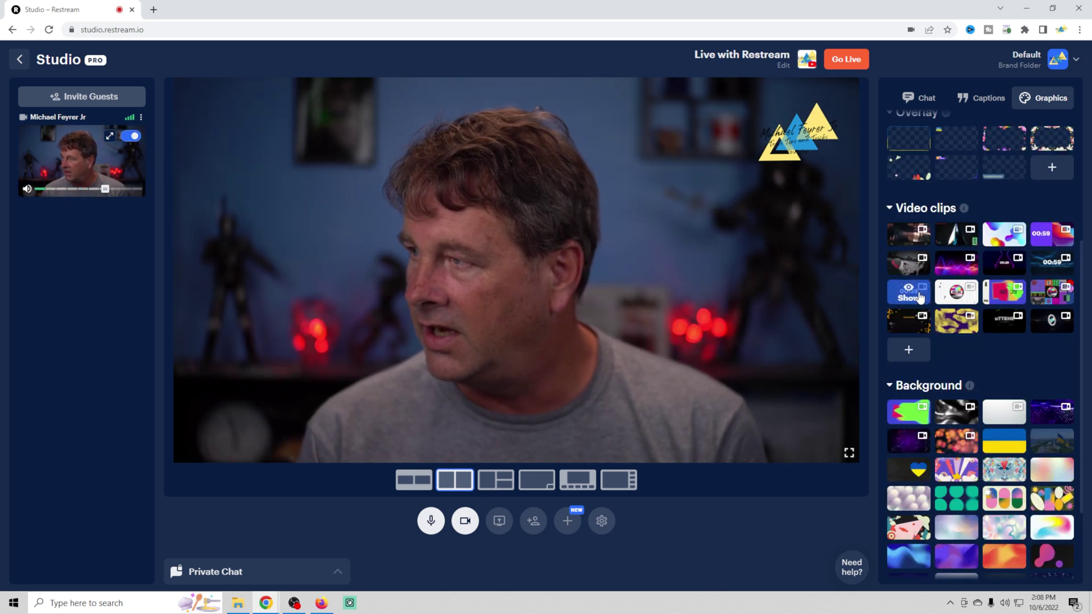
- Play the first video clip on stage, then stop it to return to the camera
mouse_move(915, 242)
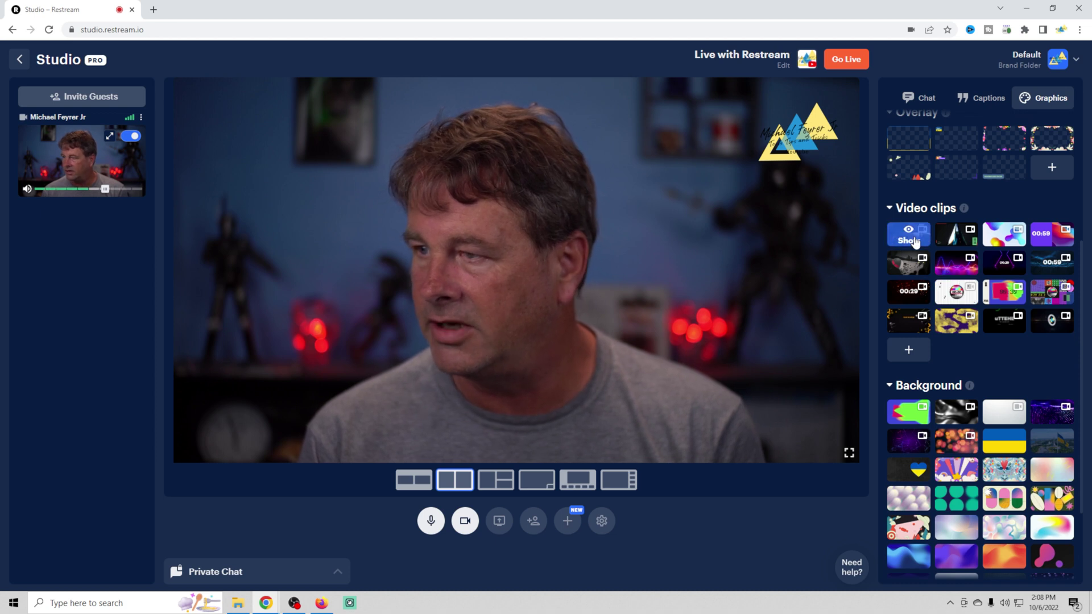
left_click(913, 241)
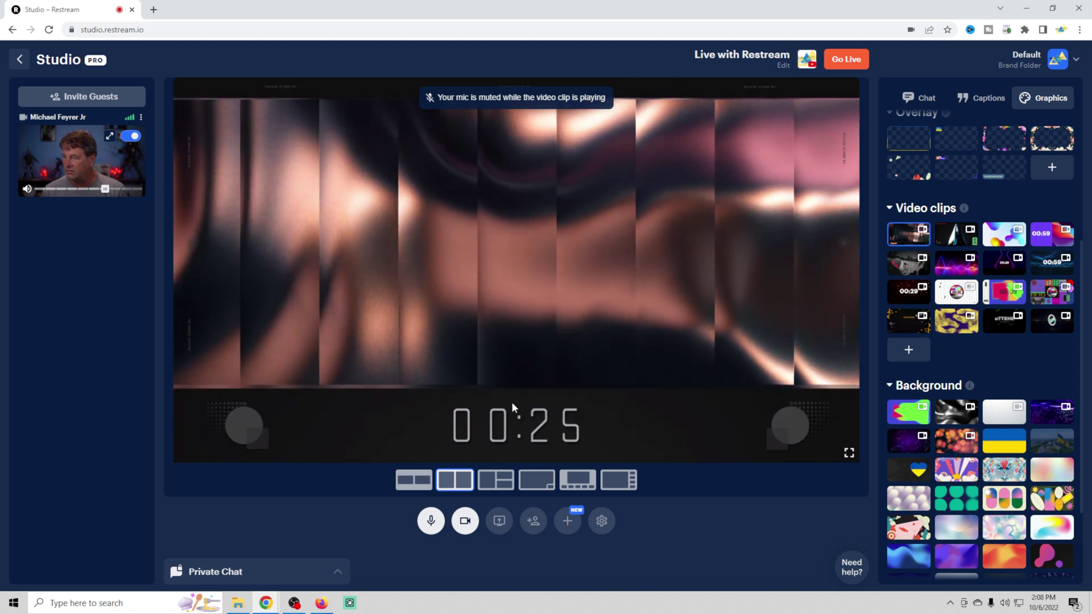
mouse_move(915, 240)
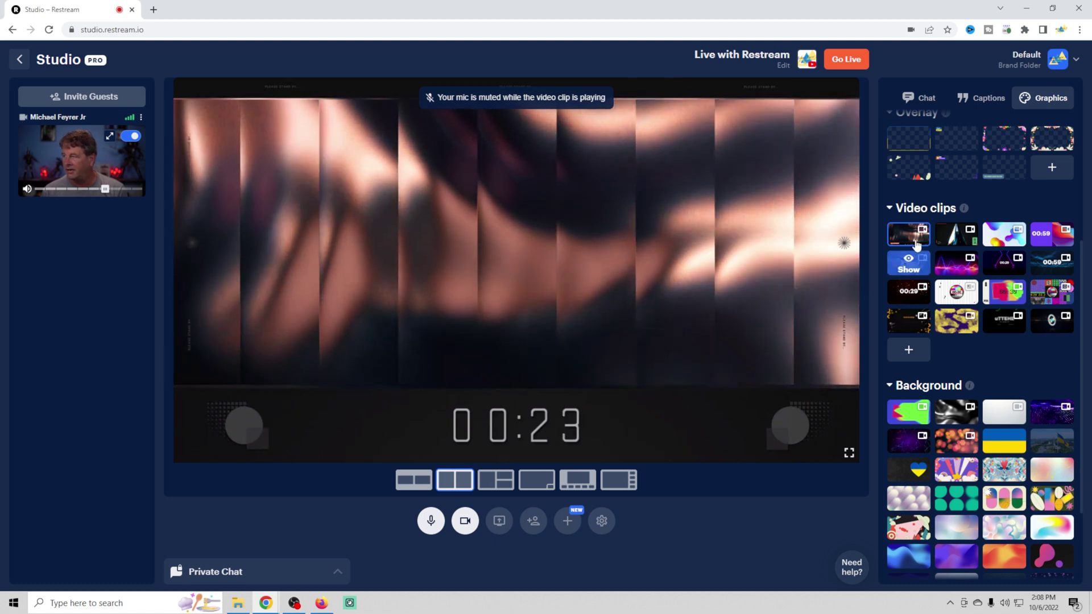
left_click(915, 240)
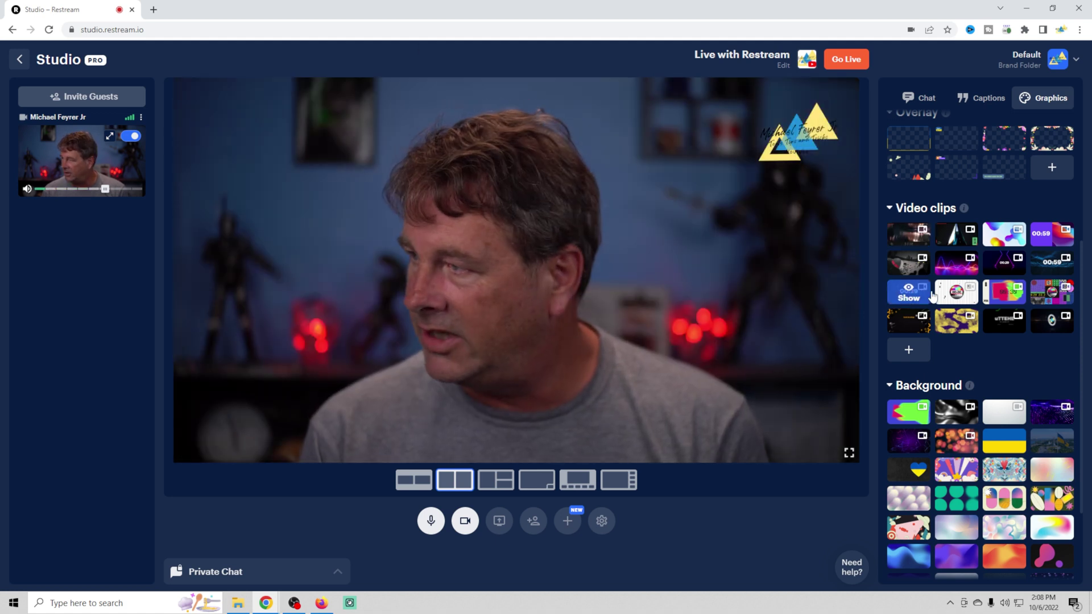
- Play the 00:29 countdown and Guest Incoming clips, then start the next clip
mouse_move(931, 310)
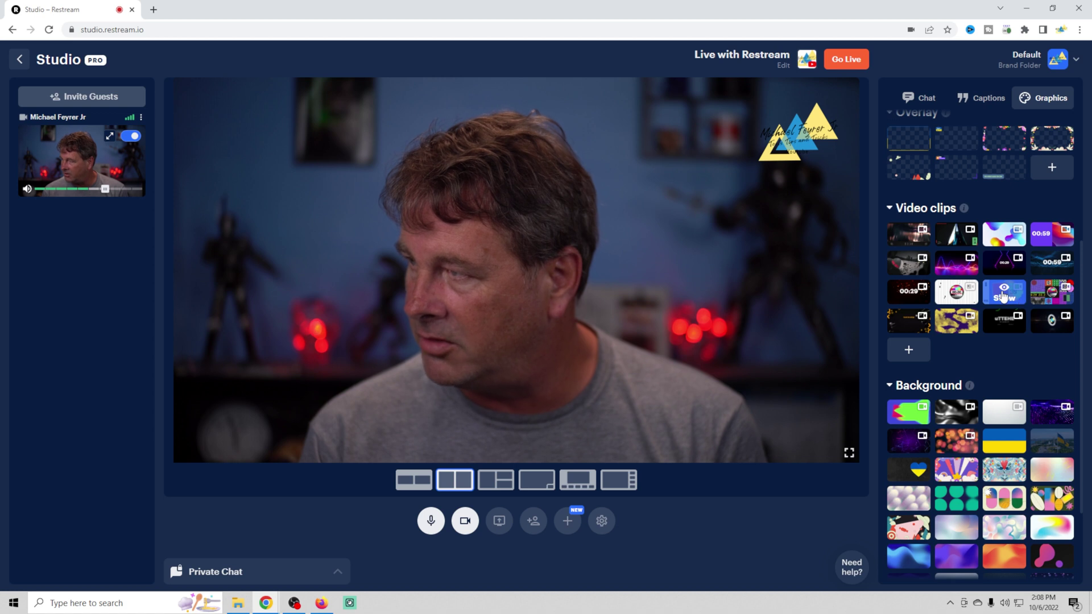
left_click(1004, 293)
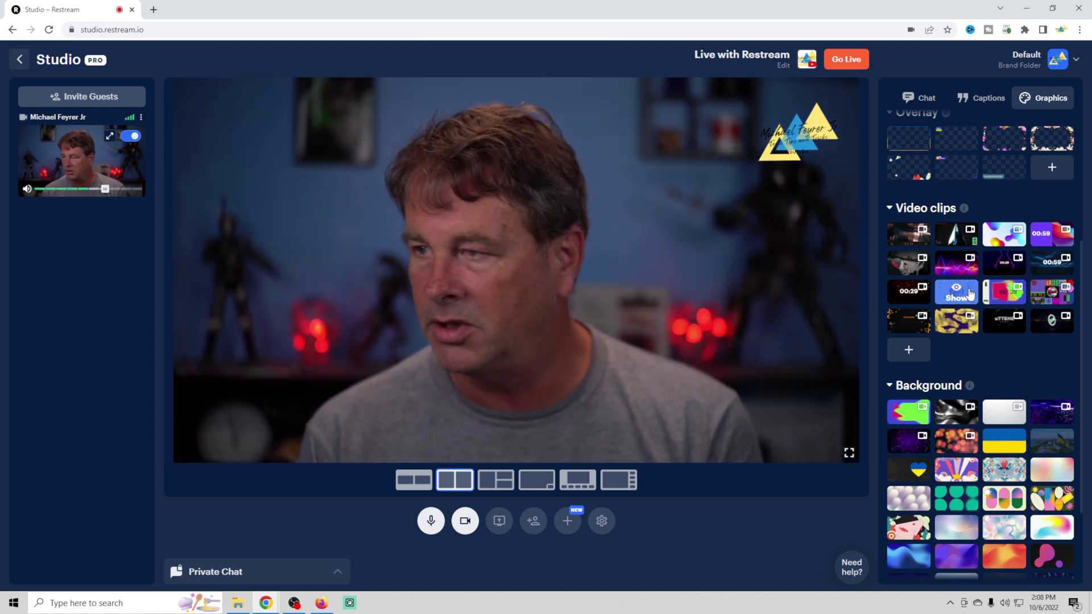
mouse_move(905, 323)
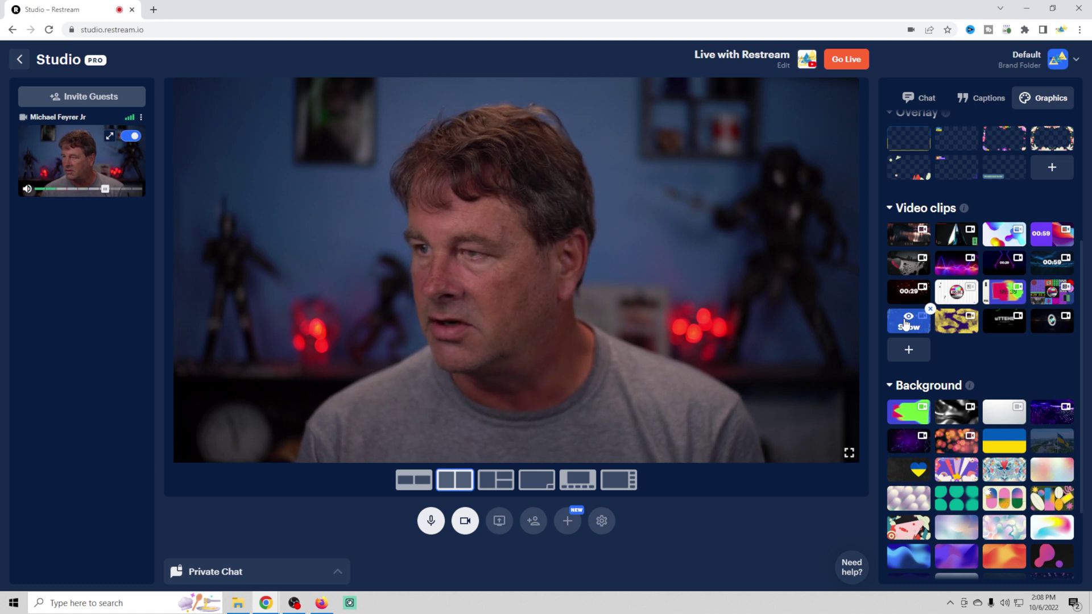
left_click(907, 320)
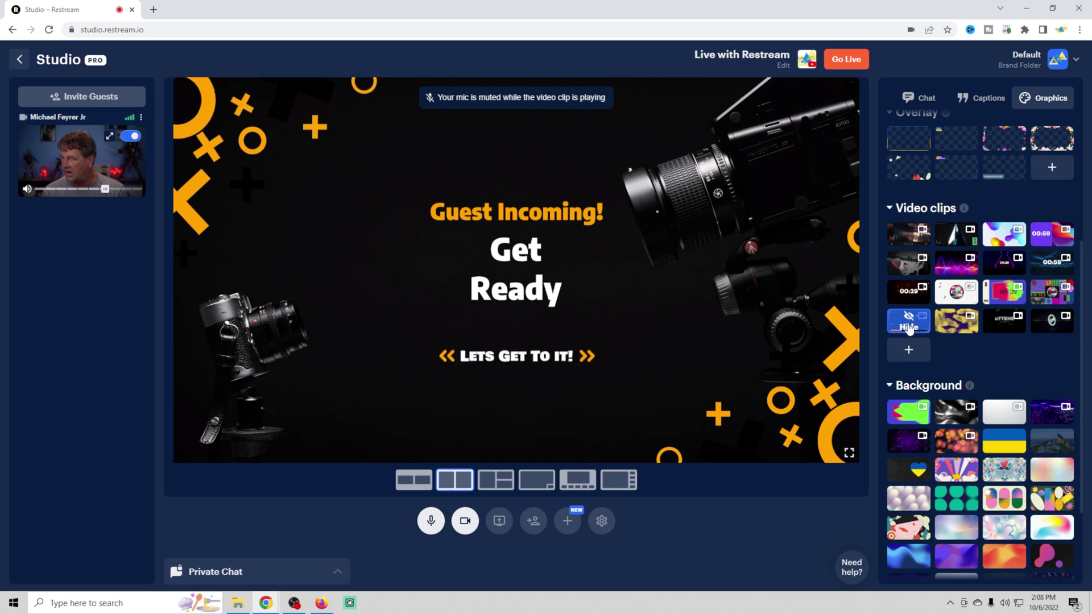
left_click(912, 327)
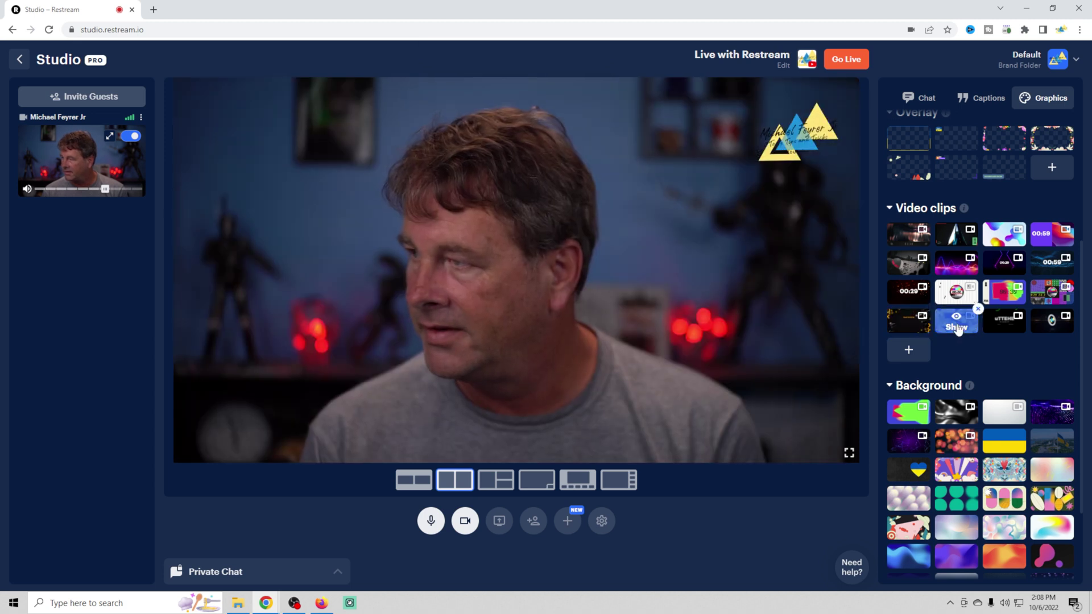
left_click(955, 328)
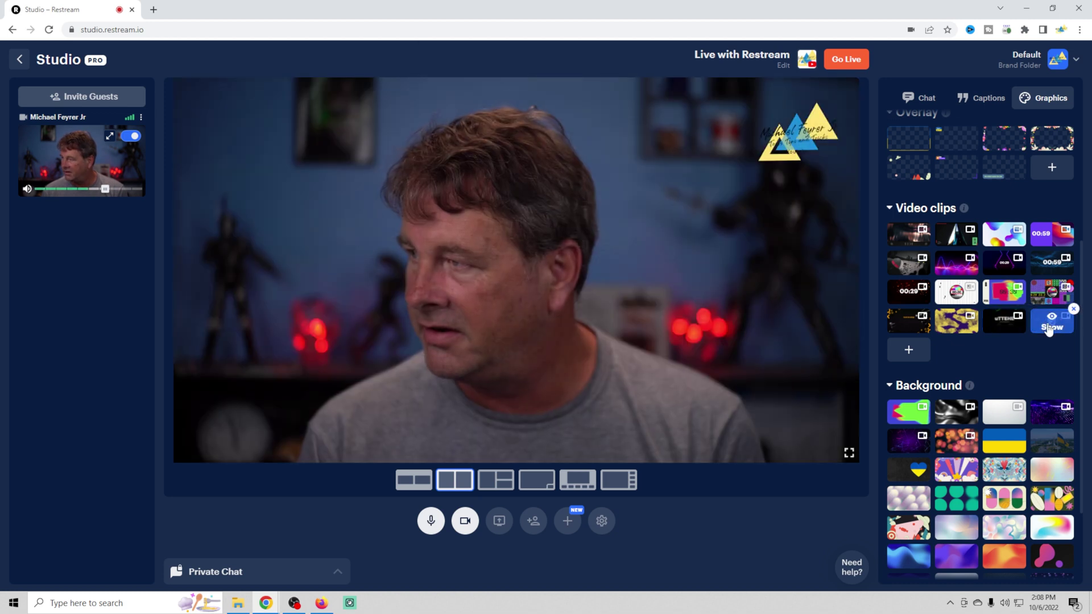
- Play the last video clip through, then bring up the guest invite link panel
left_click(1051, 328)
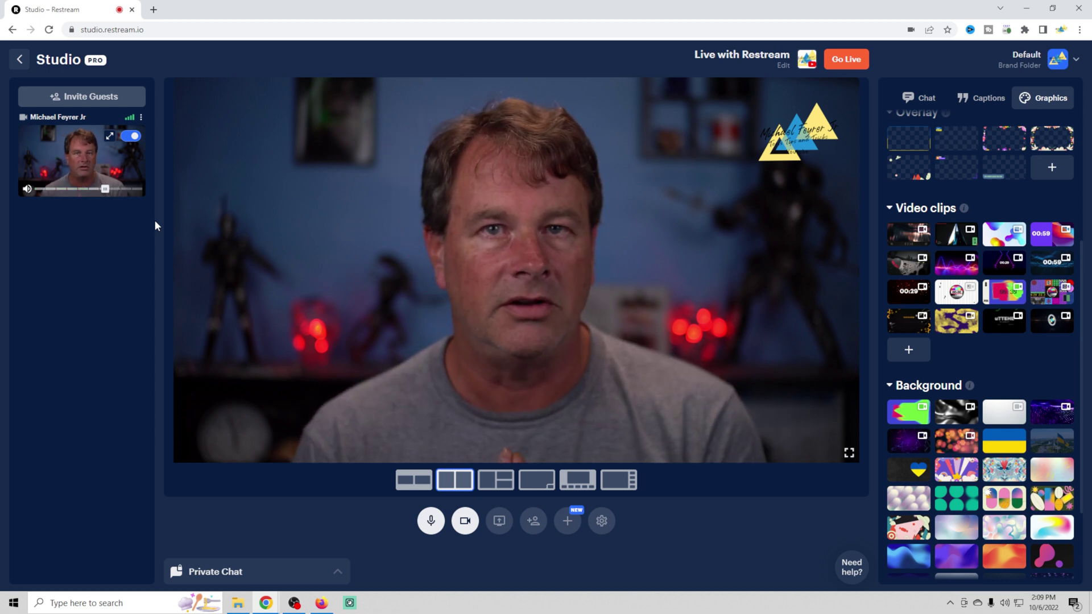
left_click(84, 103)
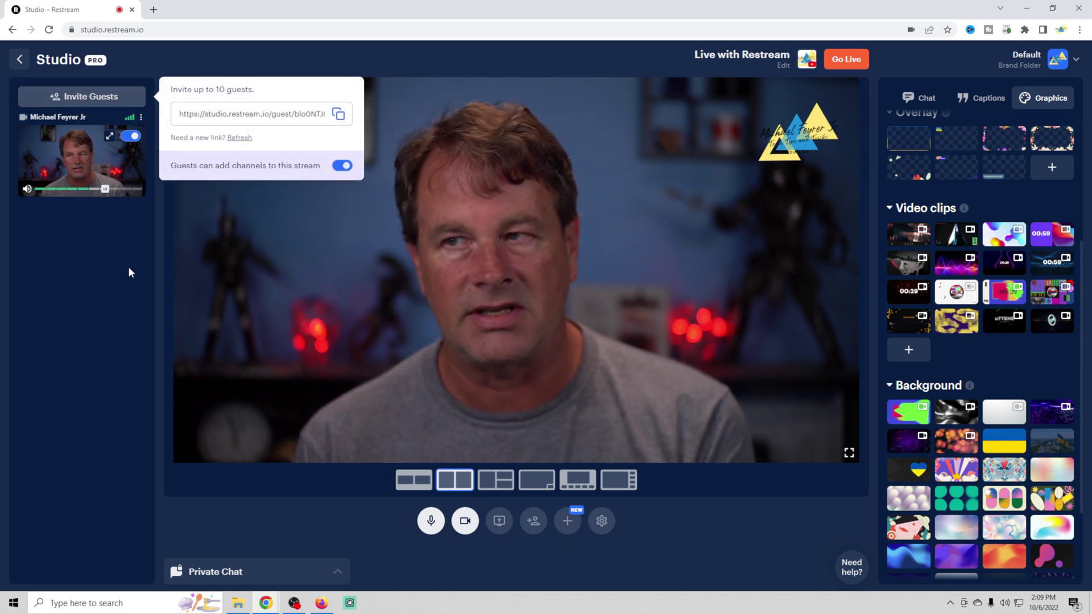
left_click(99, 241)
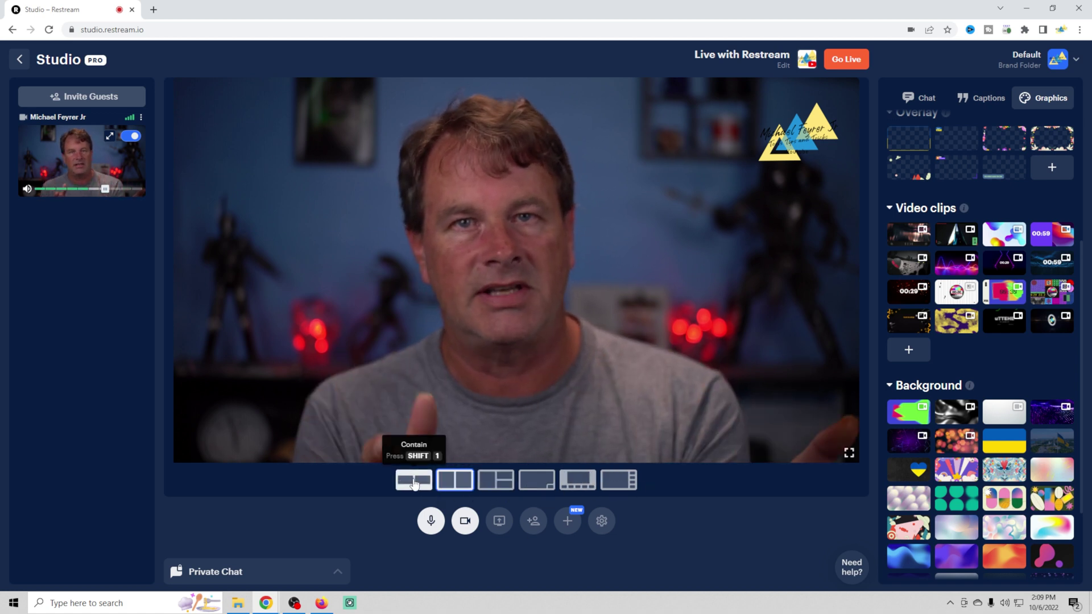
scroll(961, 378, "down", 2)
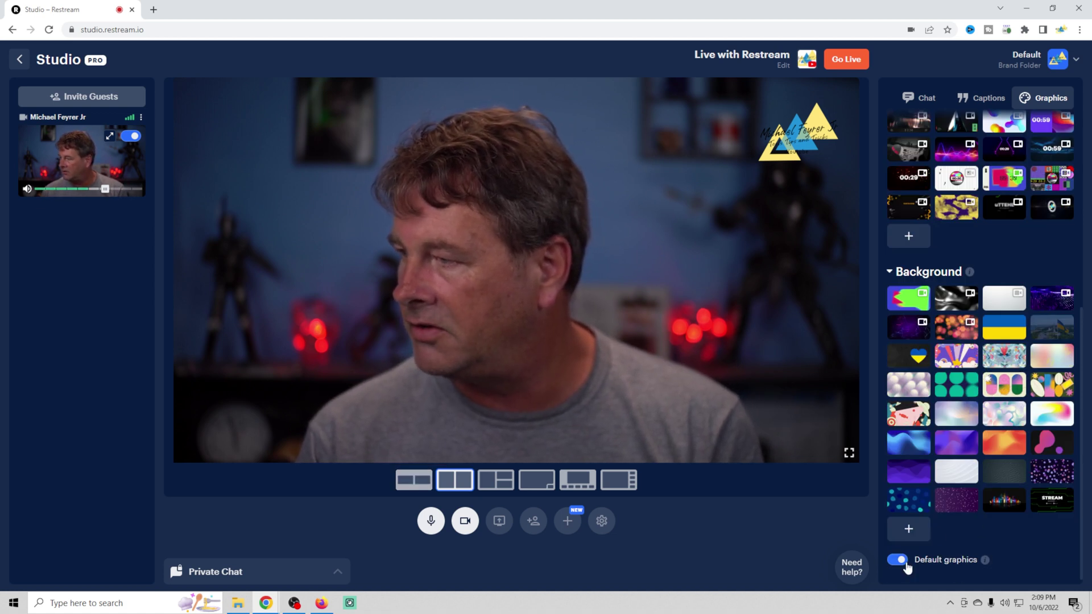
scroll(954, 499, "up", 6)
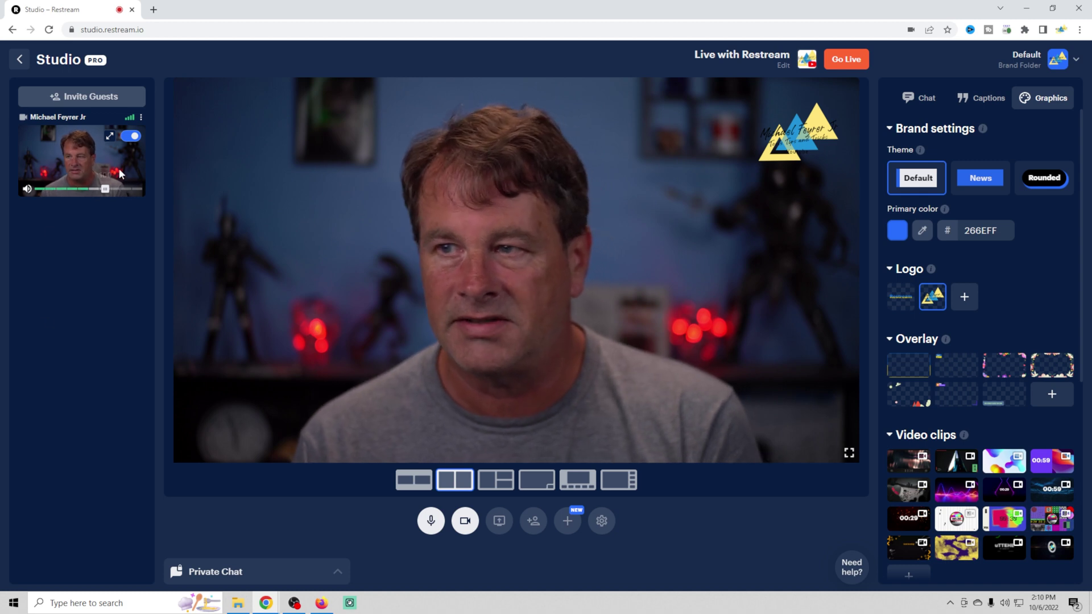
left_click(129, 137)
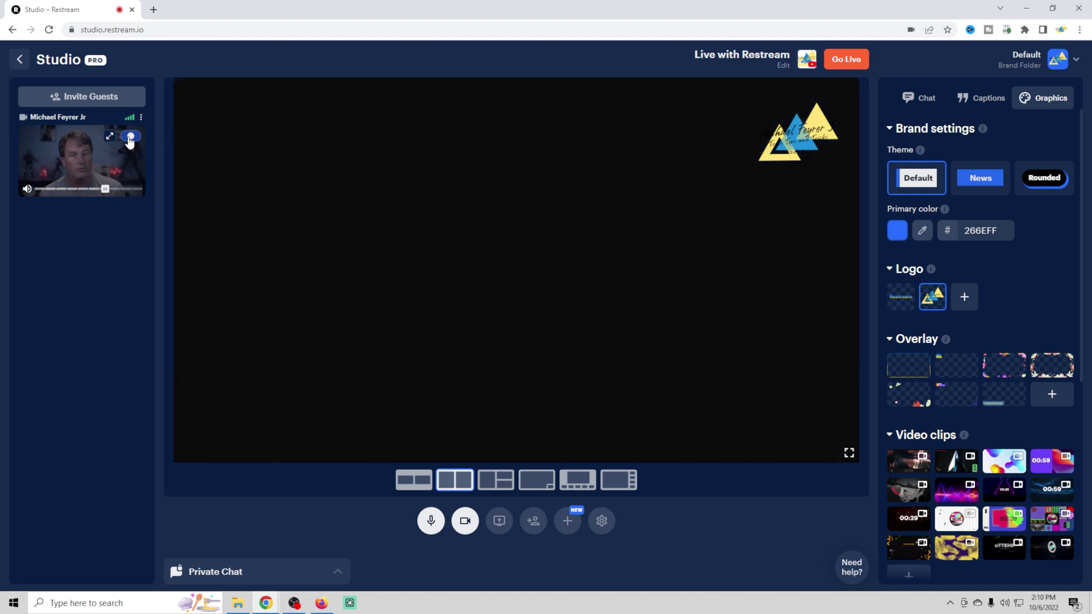
left_click(129, 137)
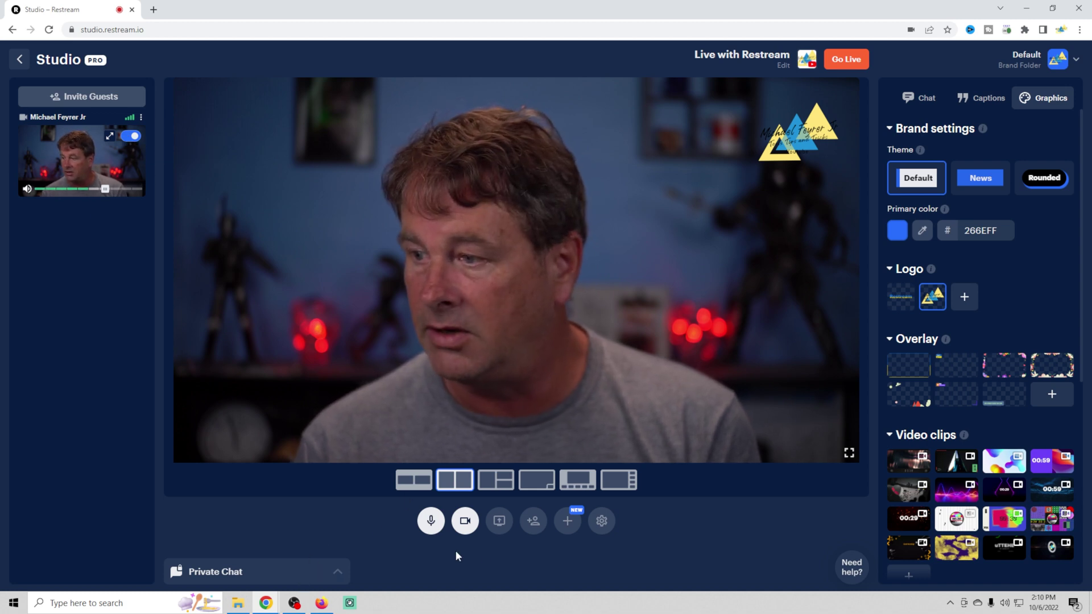
- Share Screen 2 and switch its tile onto the stage beside the camera
left_click(499, 523)
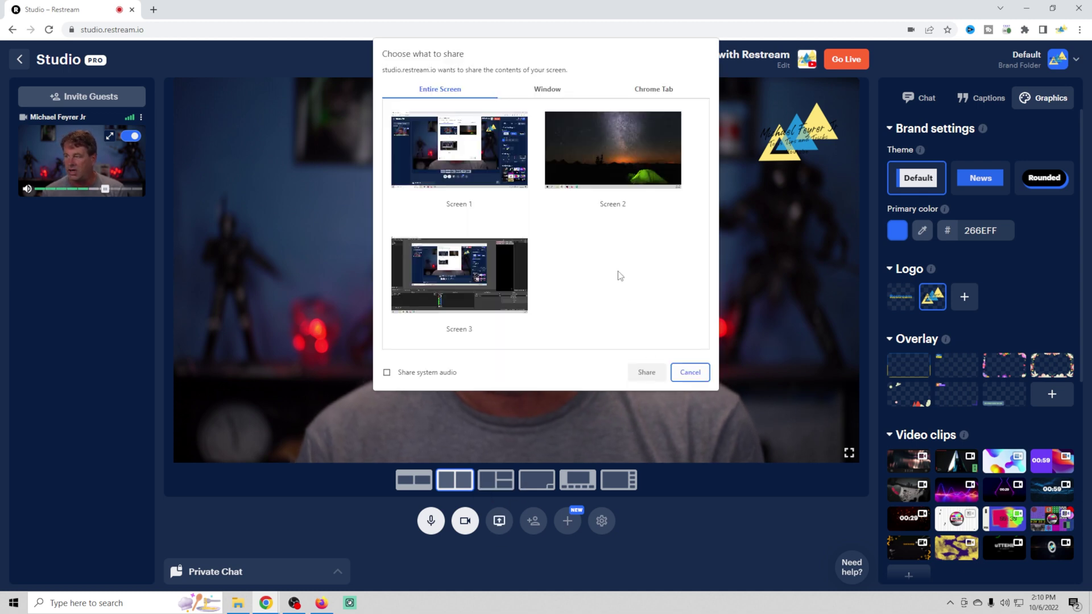
left_click(640, 154)
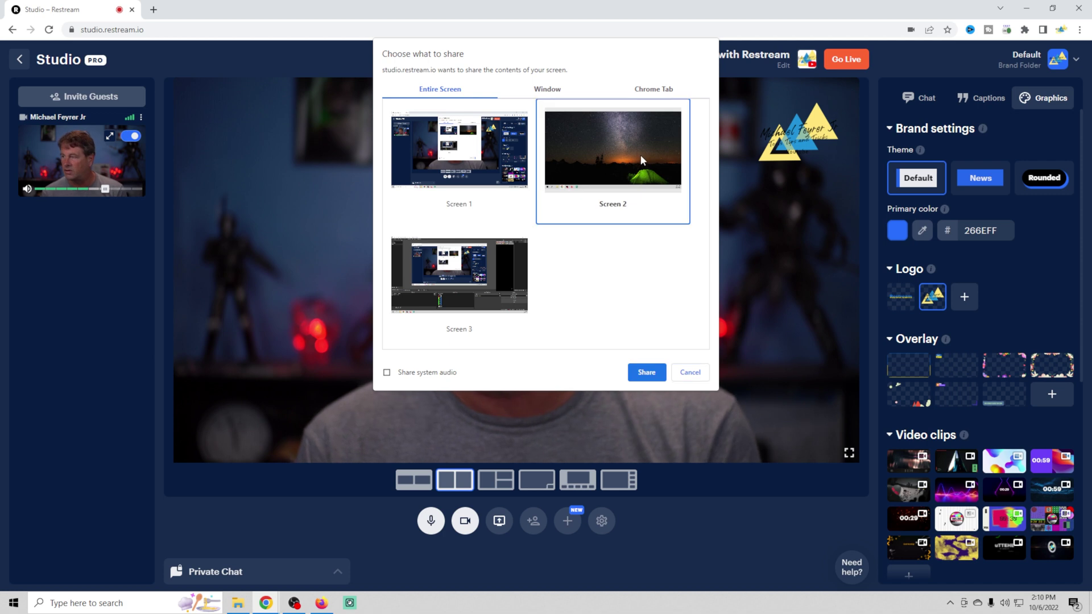
left_click(647, 373)
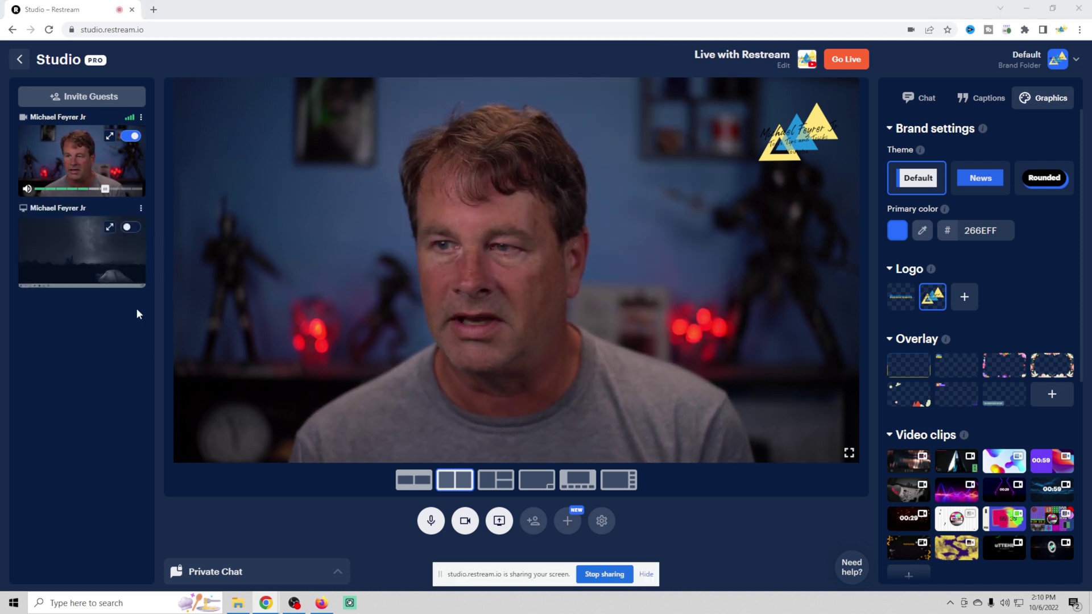
left_click(129, 228)
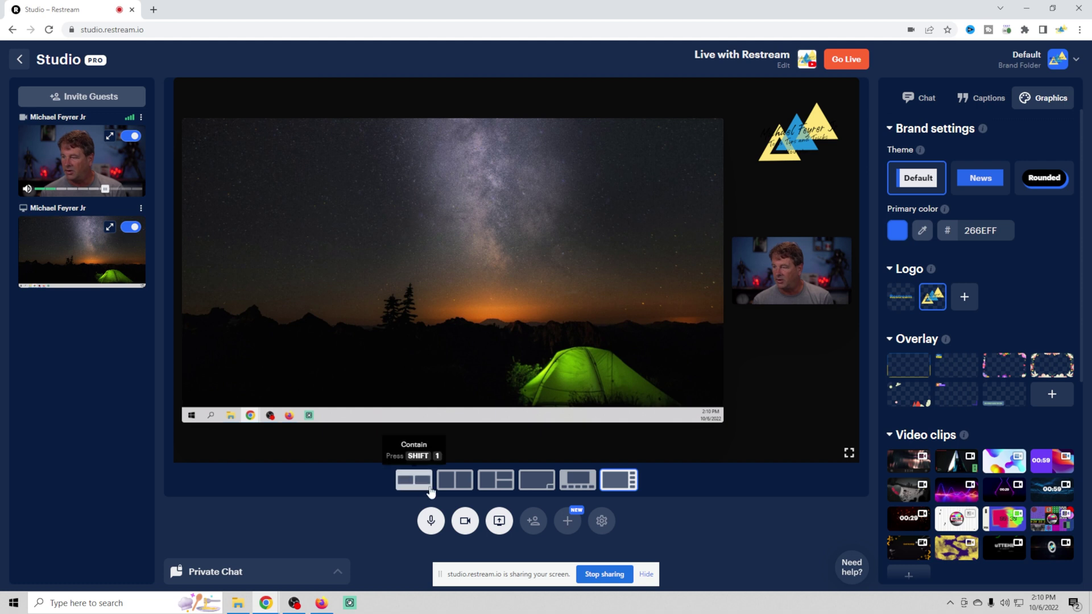
left_click(536, 481)
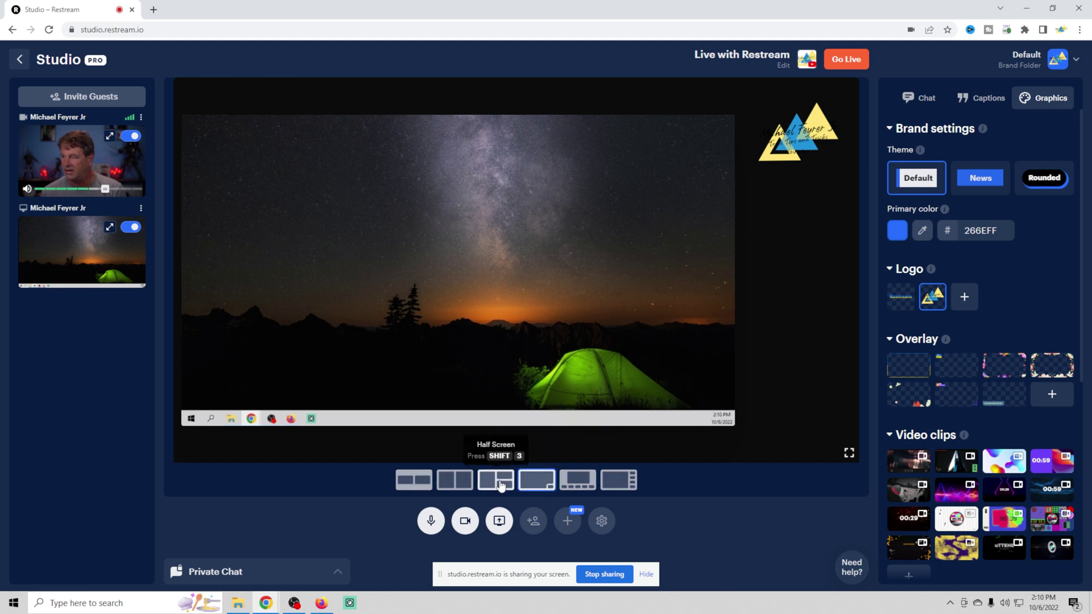
left_click(496, 483)
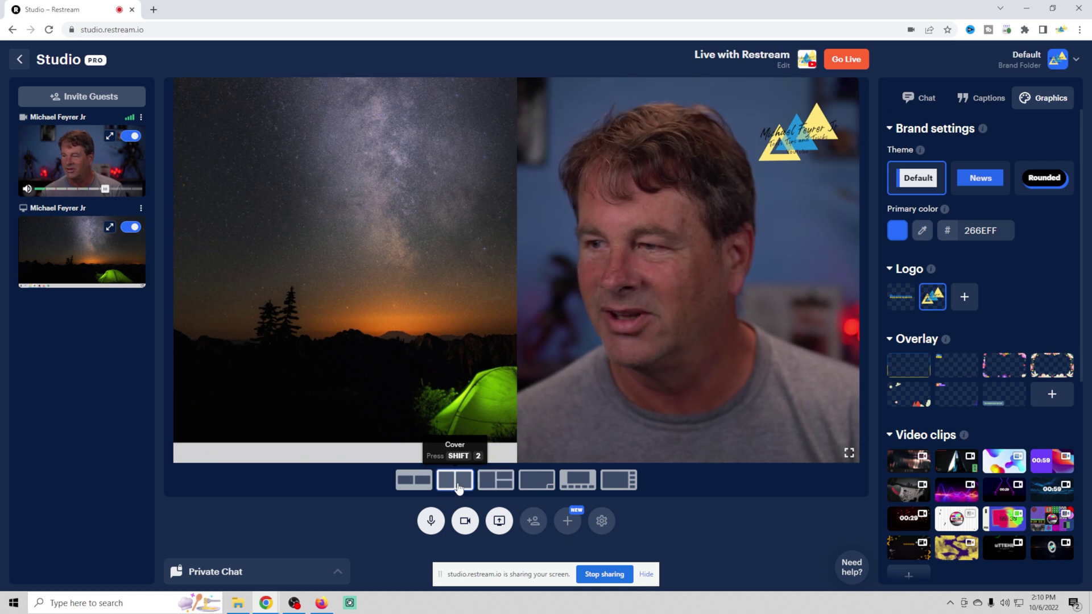
left_click(457, 485)
left_click_drag(372, 302, 580, 324)
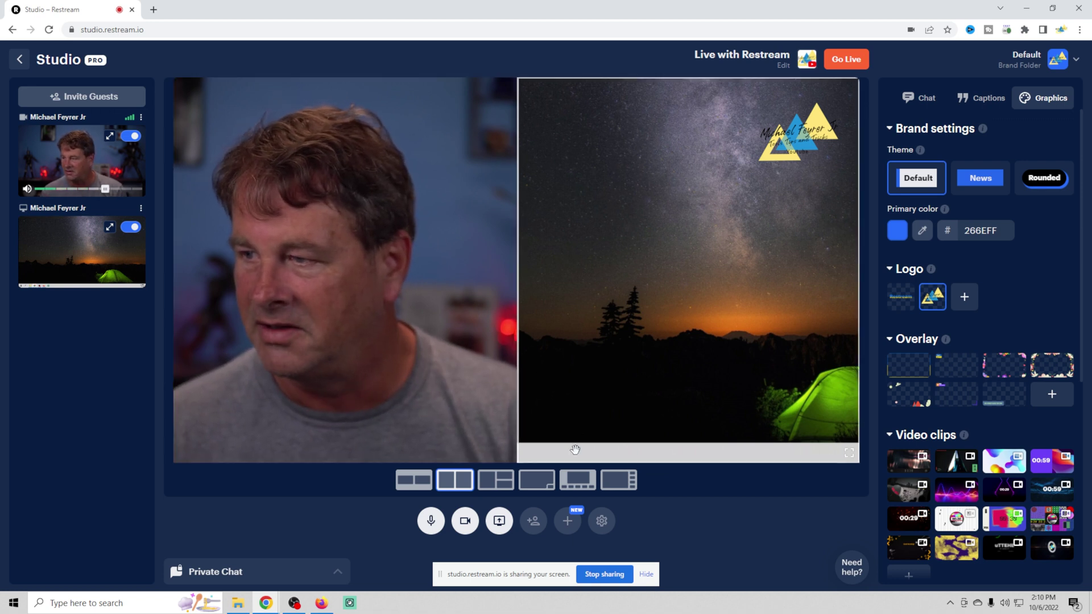
left_click(580, 483)
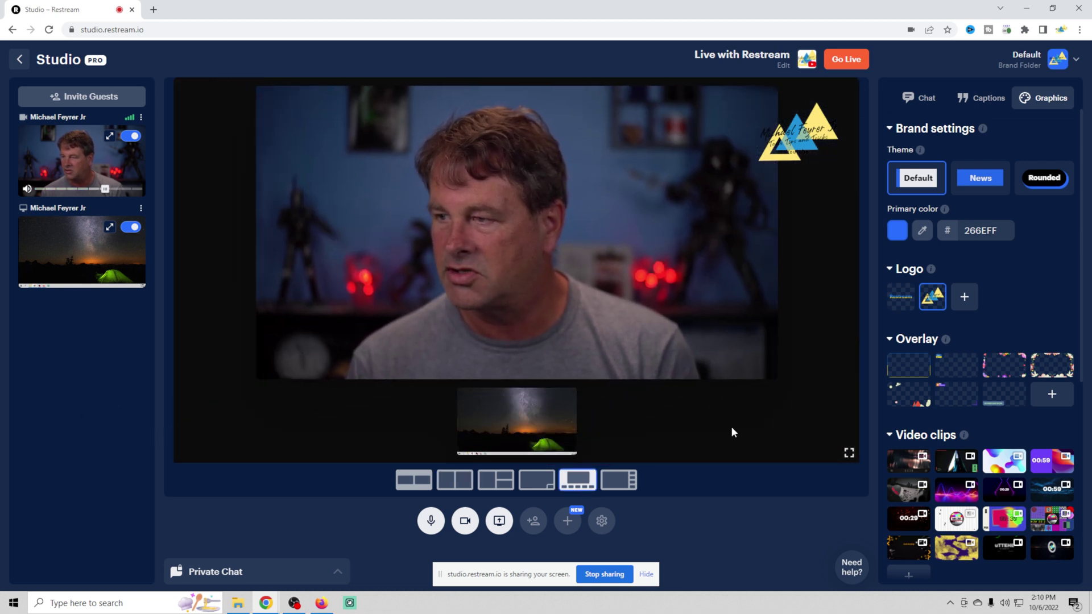
left_click(521, 325)
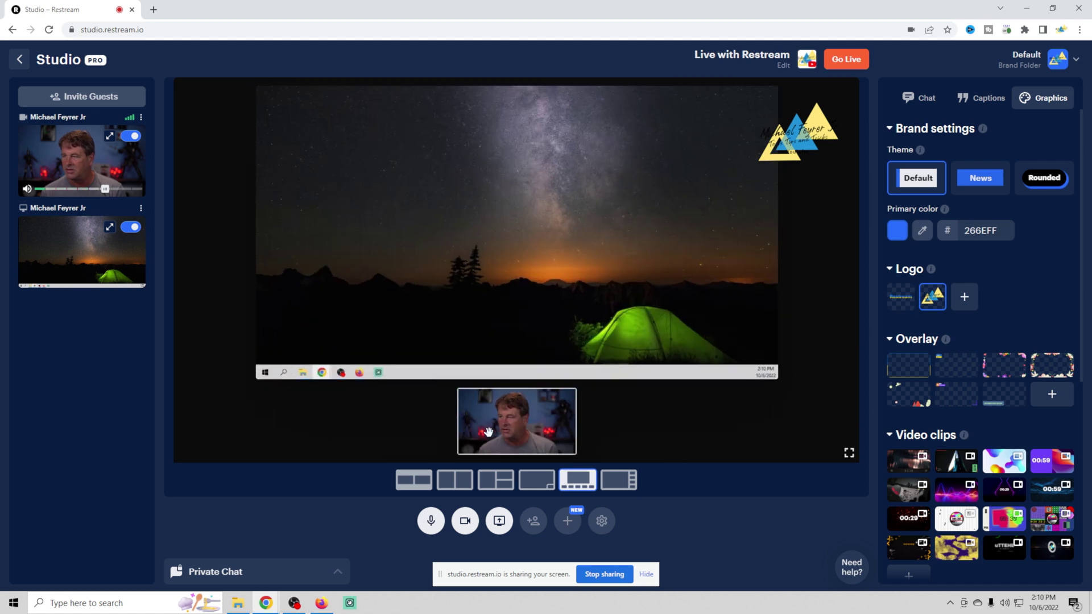
left_click_drag(500, 443, 487, 365)
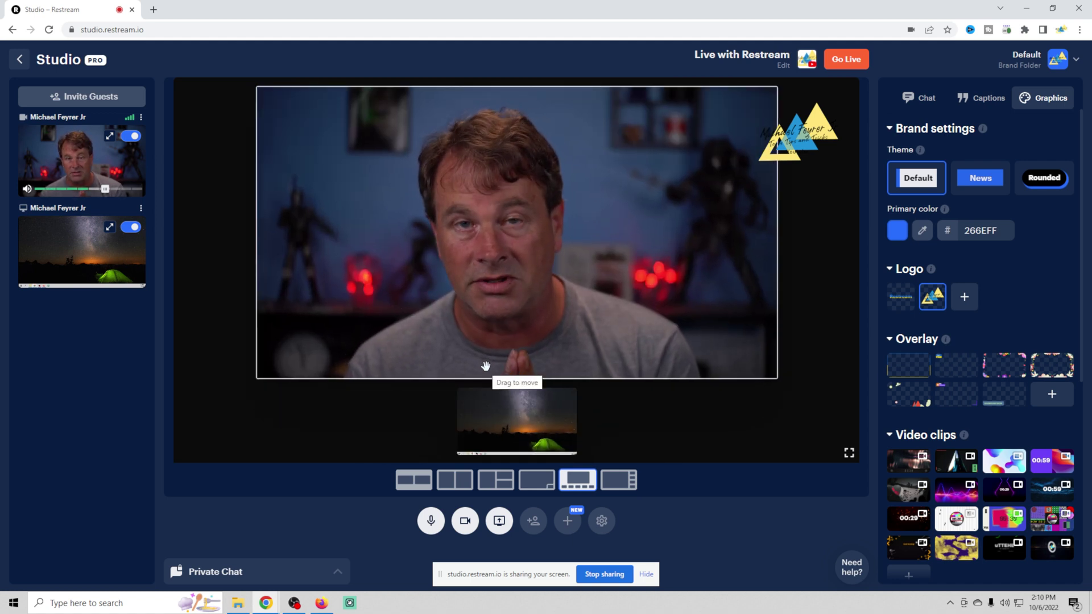
left_click(619, 480)
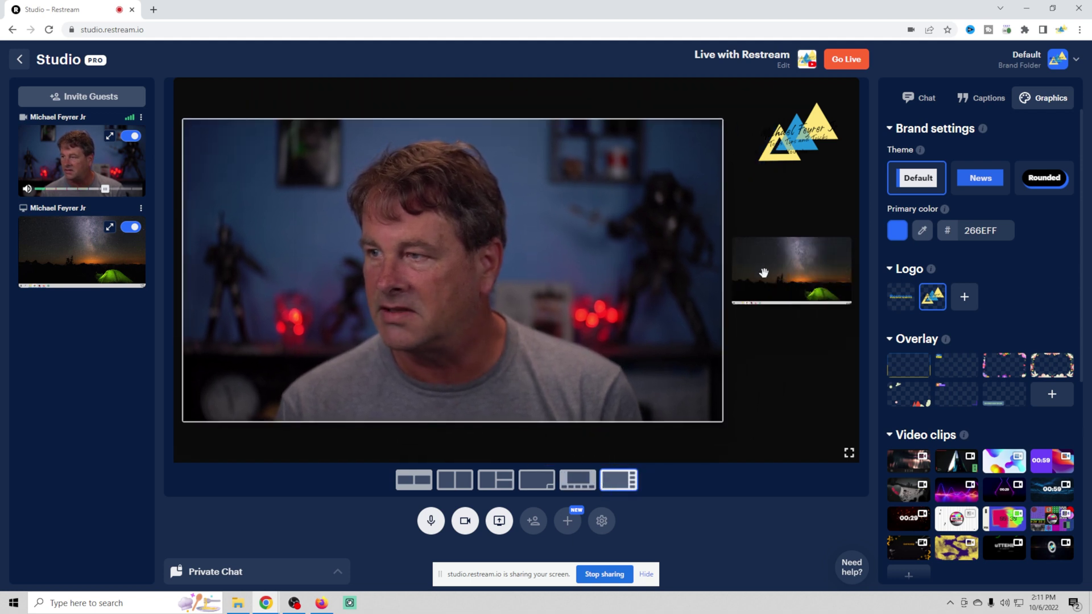
left_click_drag(771, 276, 449, 317)
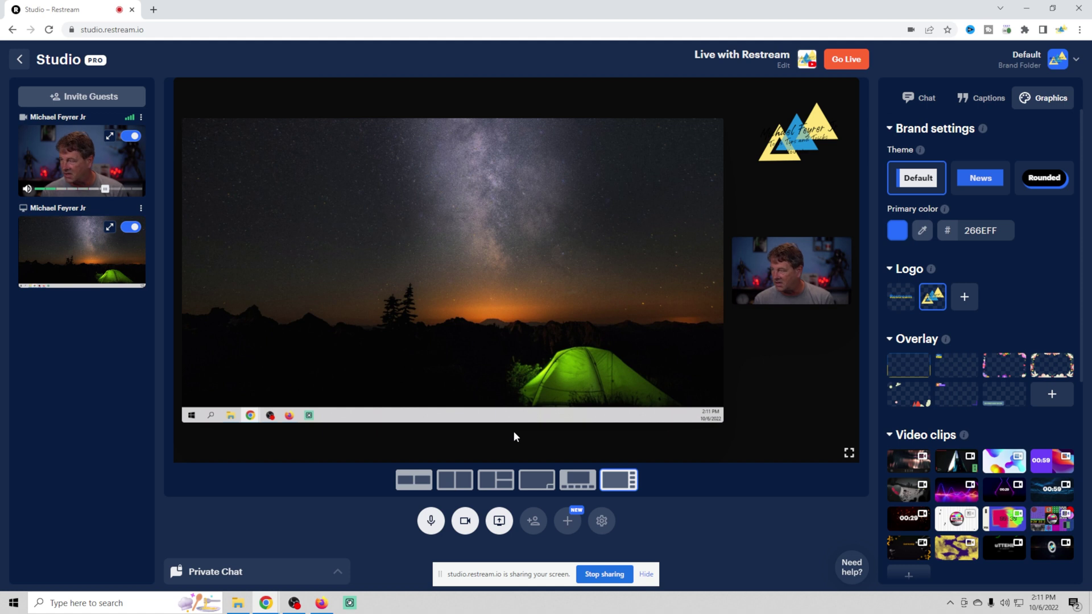
- Try the flower-and-heart, doves-and-flowers and Monica Question Cam overlays, then remove the last
left_click(1005, 365)
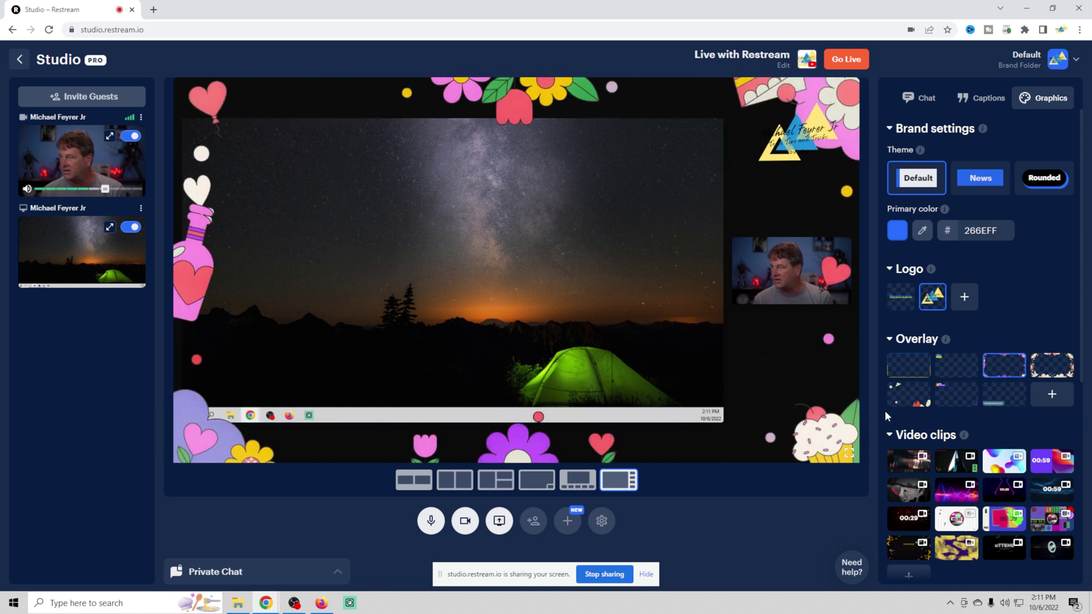
left_click(1051, 372)
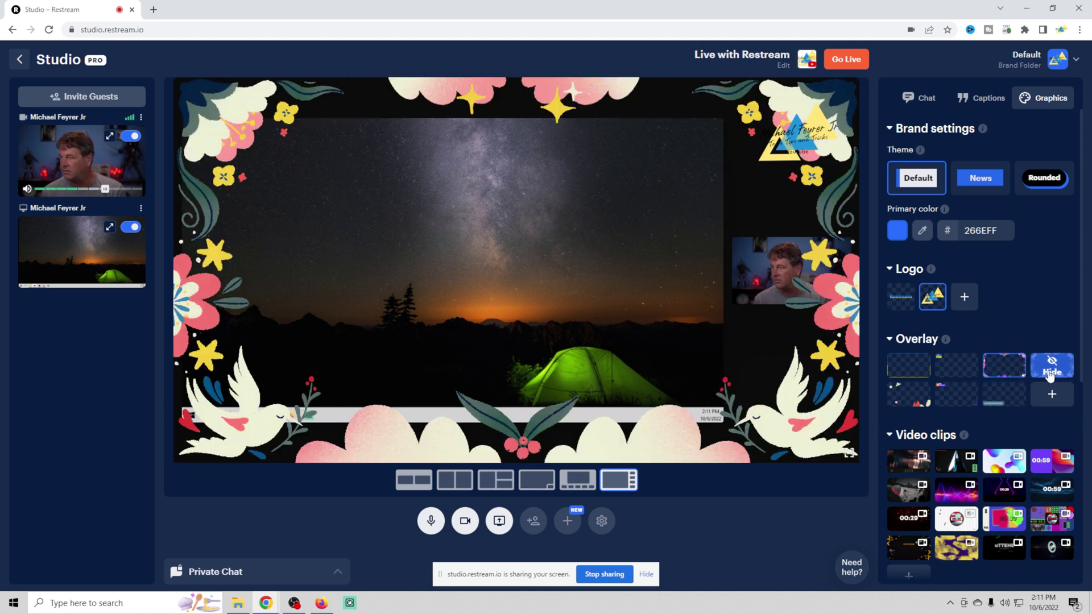
left_click(1016, 401)
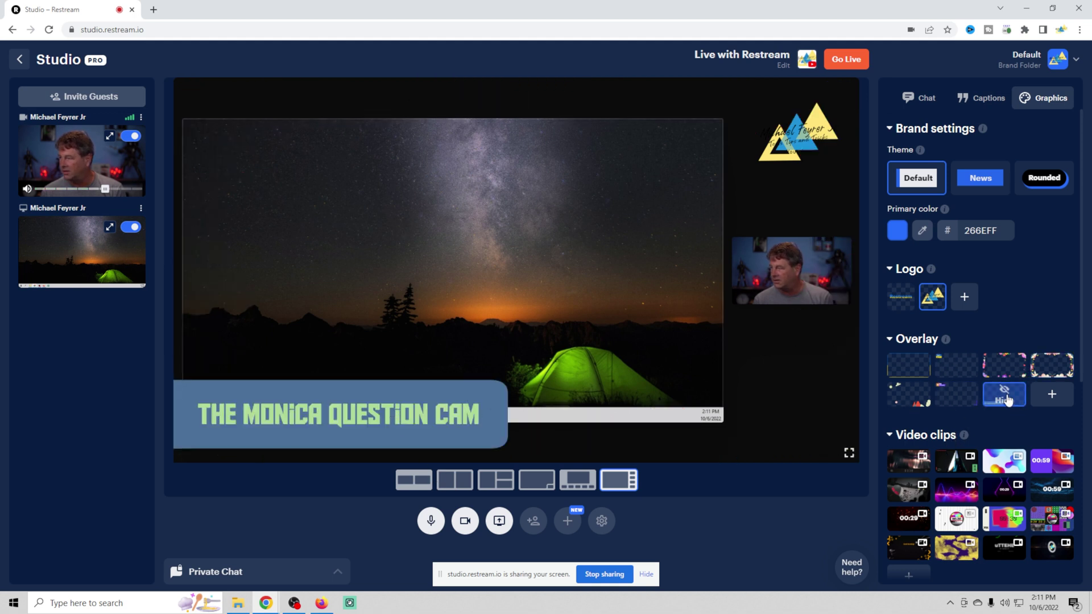
left_click(1006, 400)
scroll(909, 472, "down", 6)
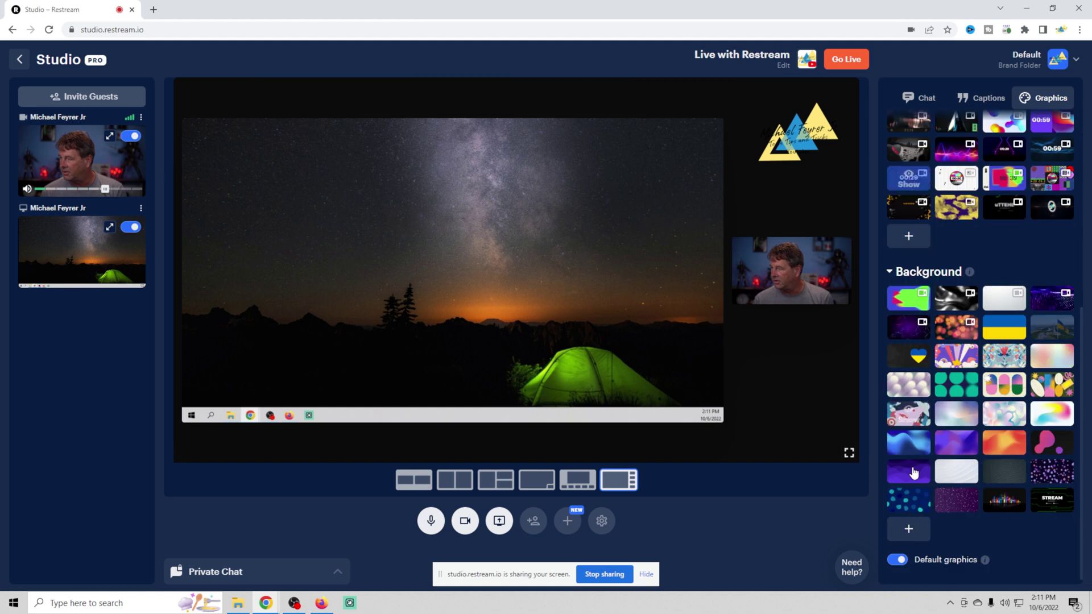
scroll(913, 472, "up", 6)
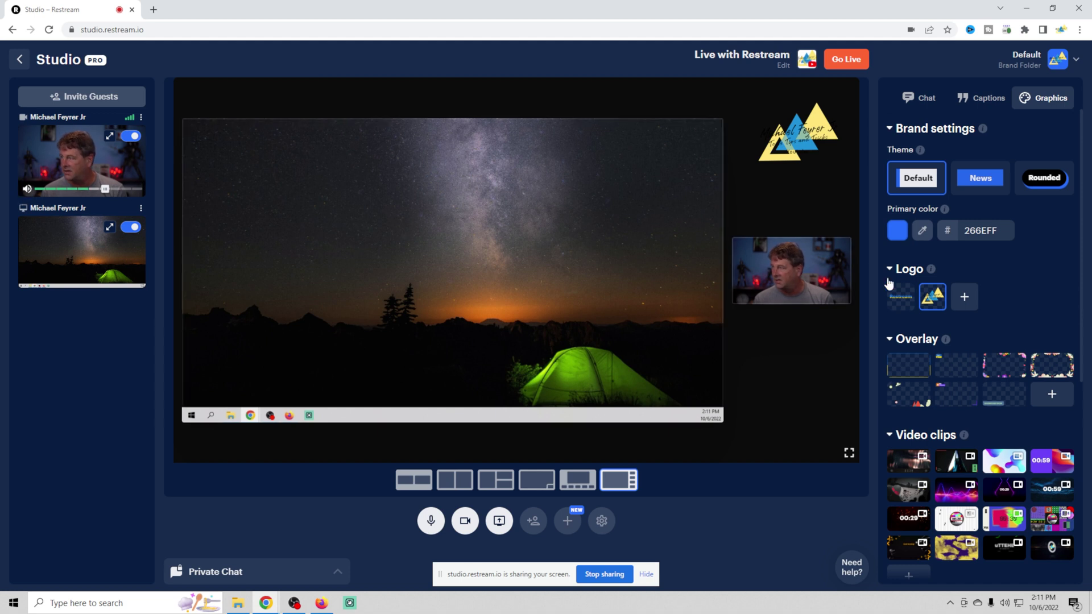
- Show and then hide the first lower-third caption from the Captions panel
left_click(981, 98)
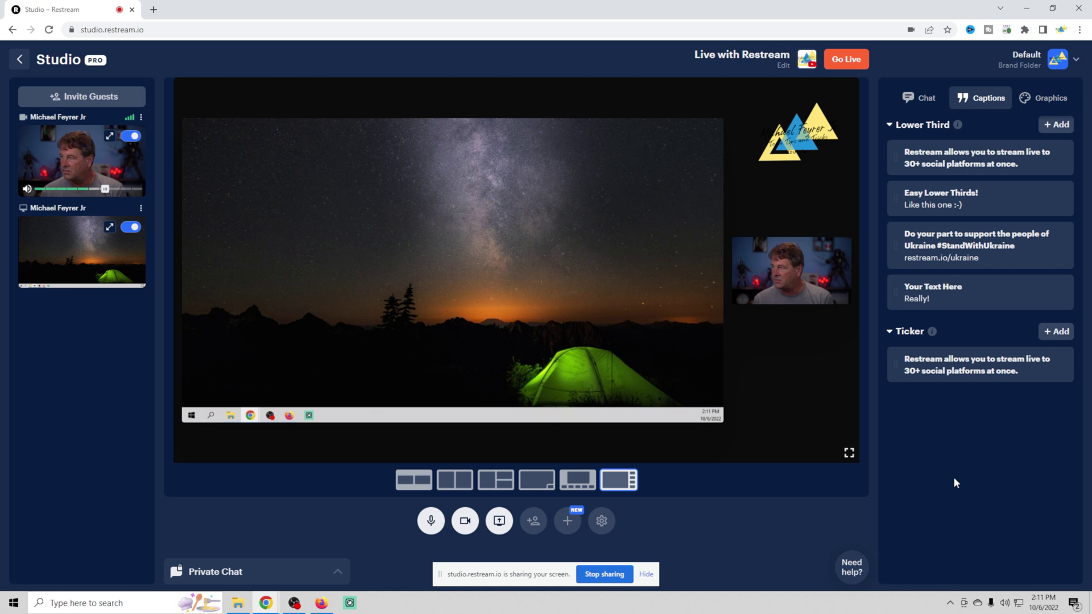
mouse_move(1065, 252)
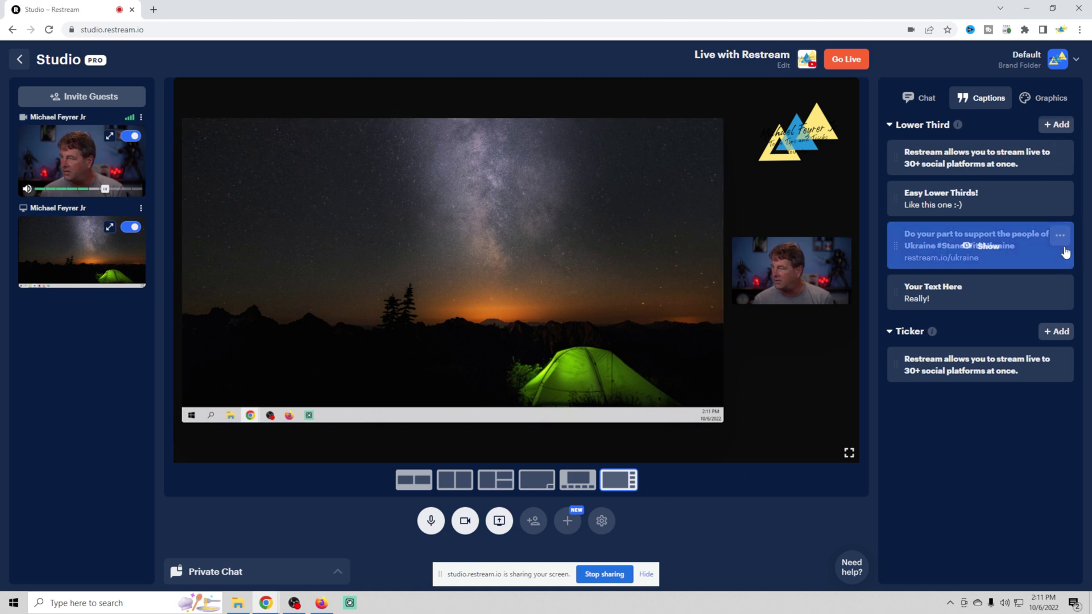
mouse_move(947, 165)
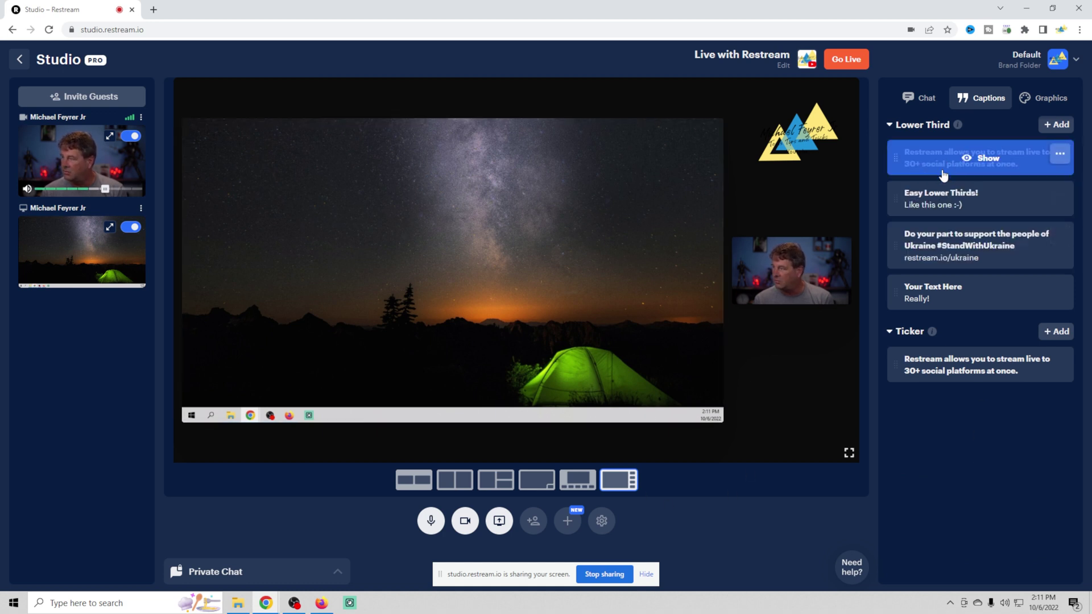
left_click(982, 158)
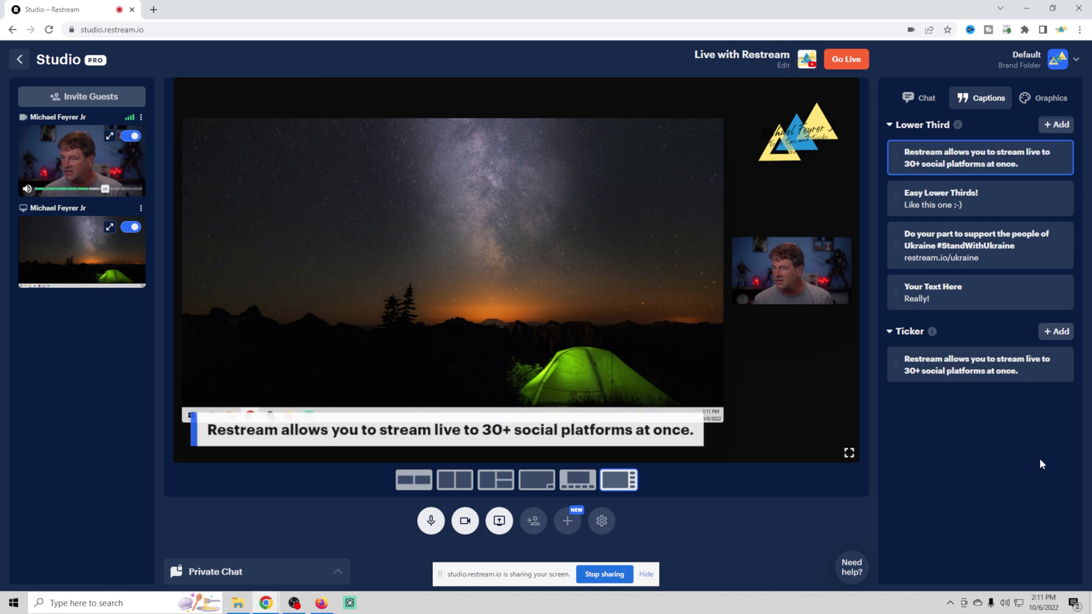
left_click(989, 164)
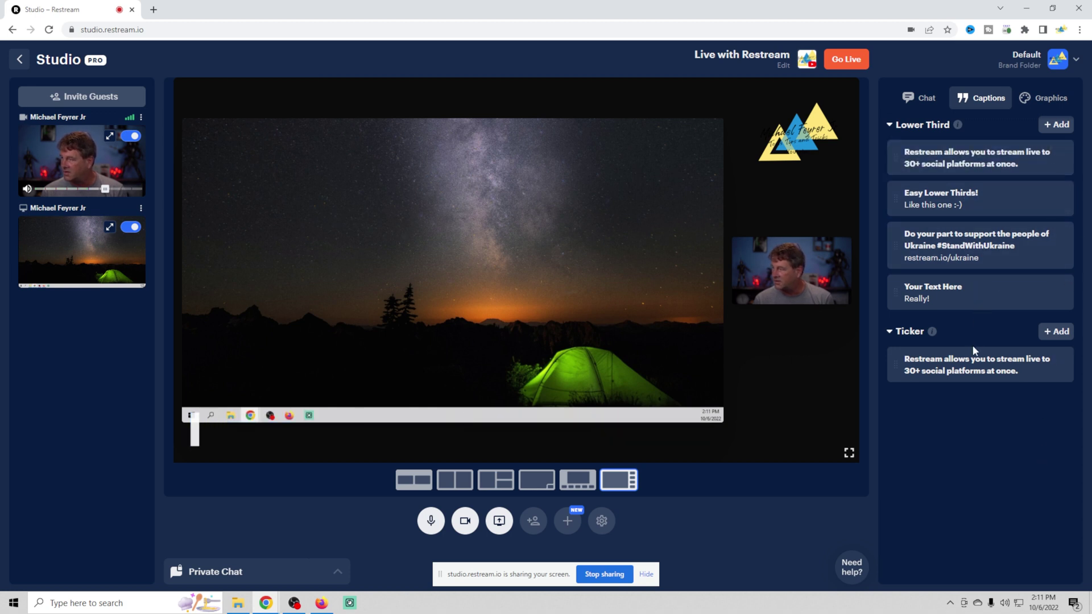
- Preview and hide the scrolling ticker and 'Your Text Here' lower-third, then bring up chat
left_click(968, 369)
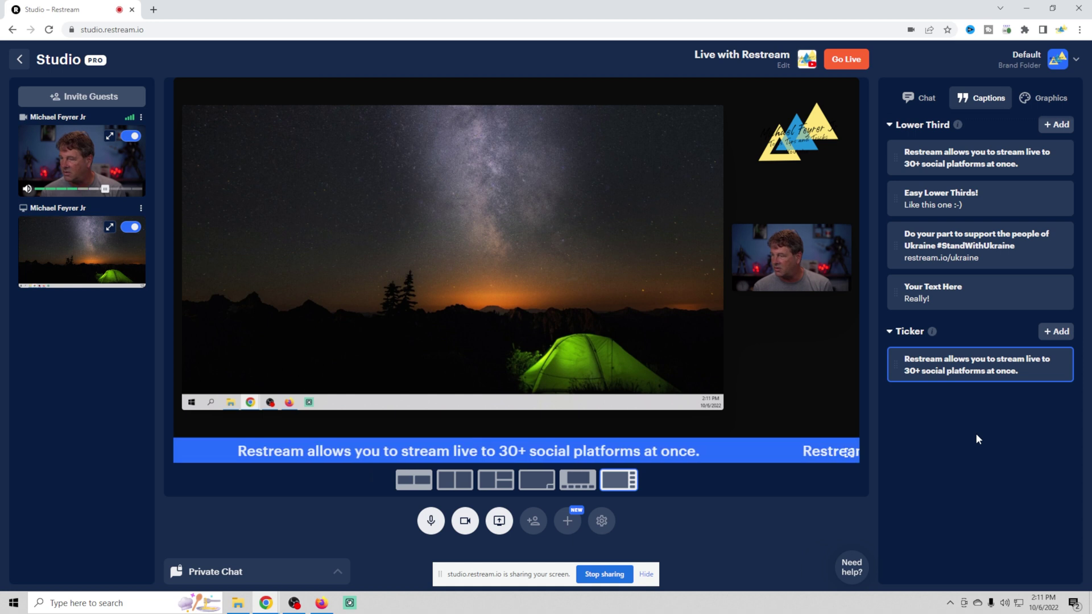
left_click(966, 367)
left_click(984, 293)
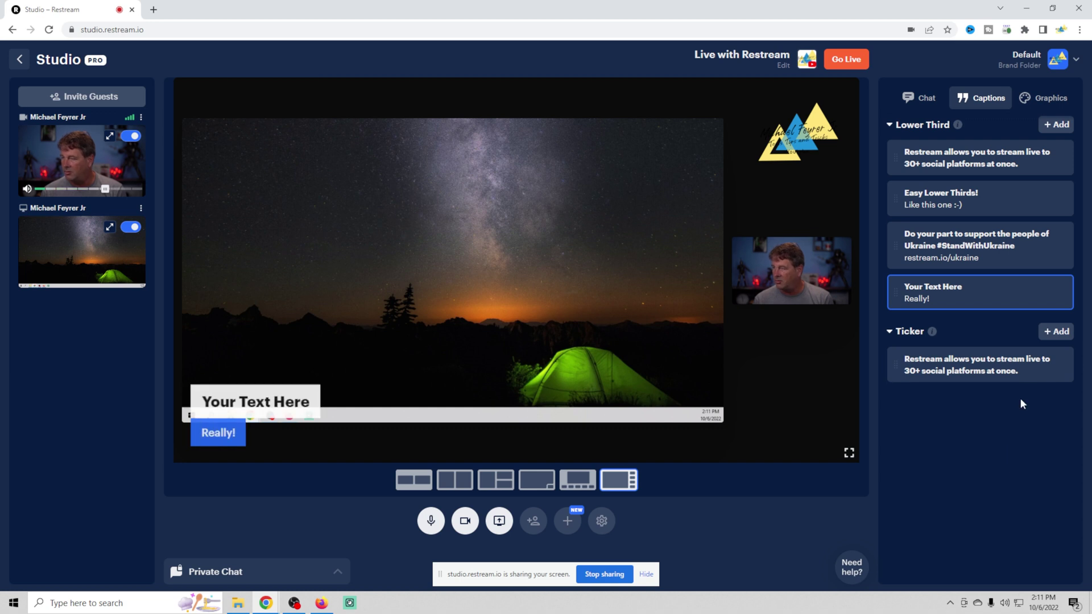
left_click(980, 301)
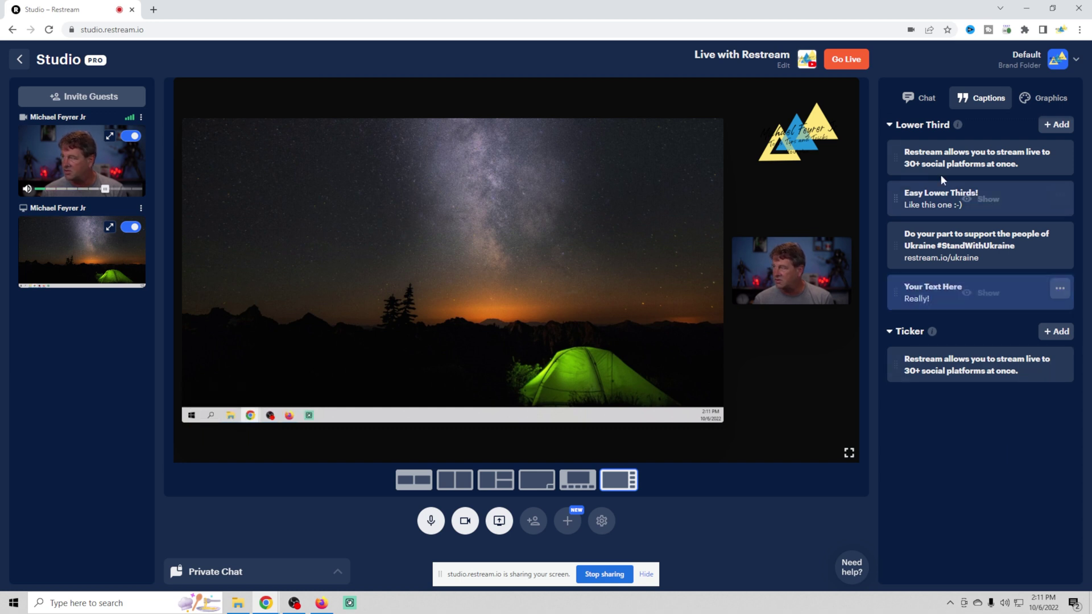
left_click(926, 102)
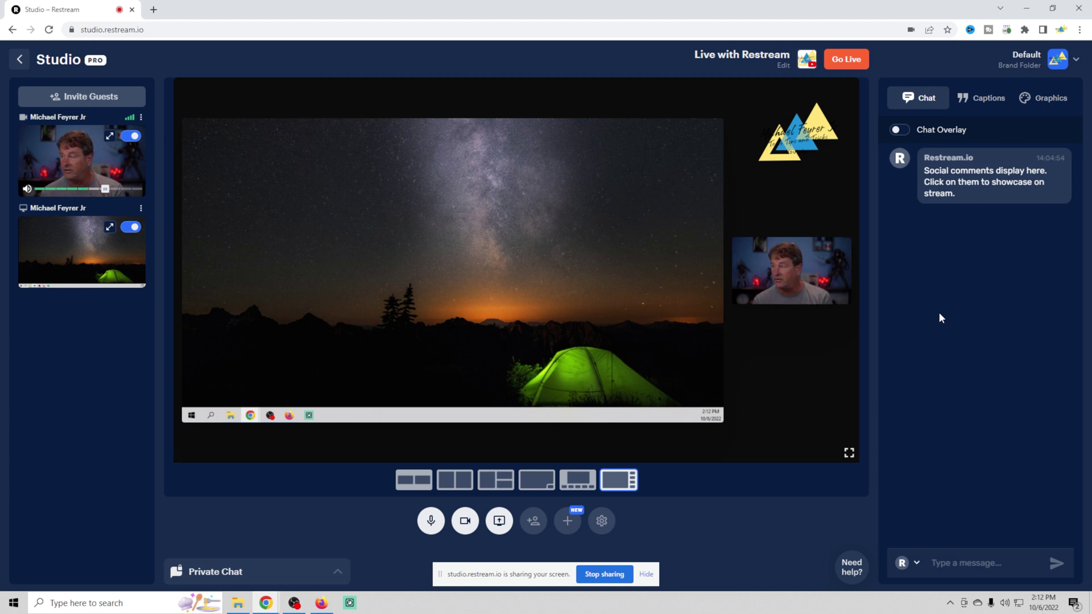
- Show a chat comment on stream, take it off, and type 'hello' in the message box
left_click(940, 182)
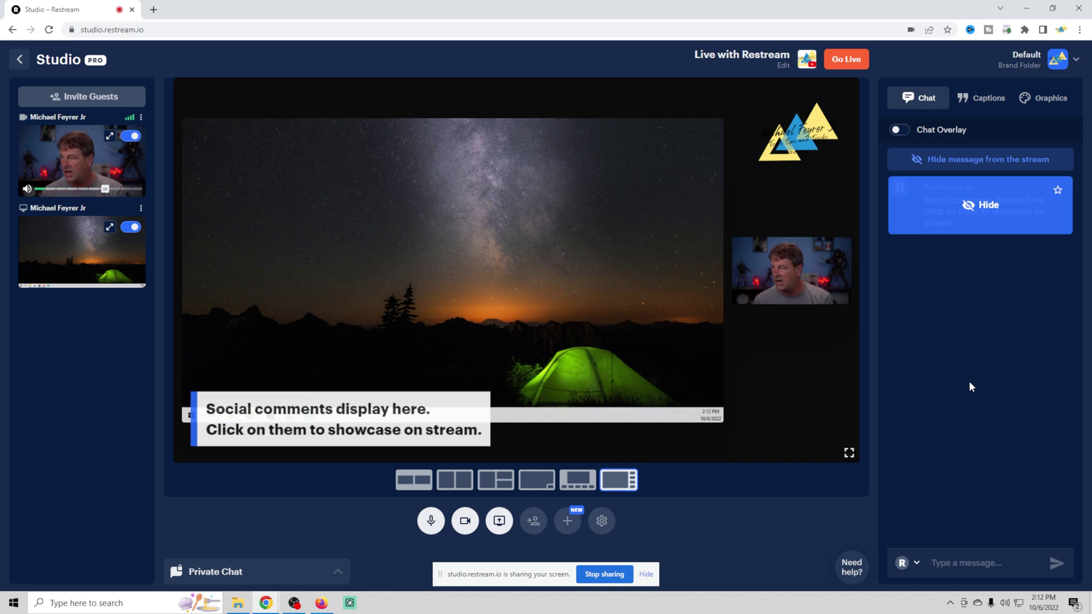
left_click(971, 215)
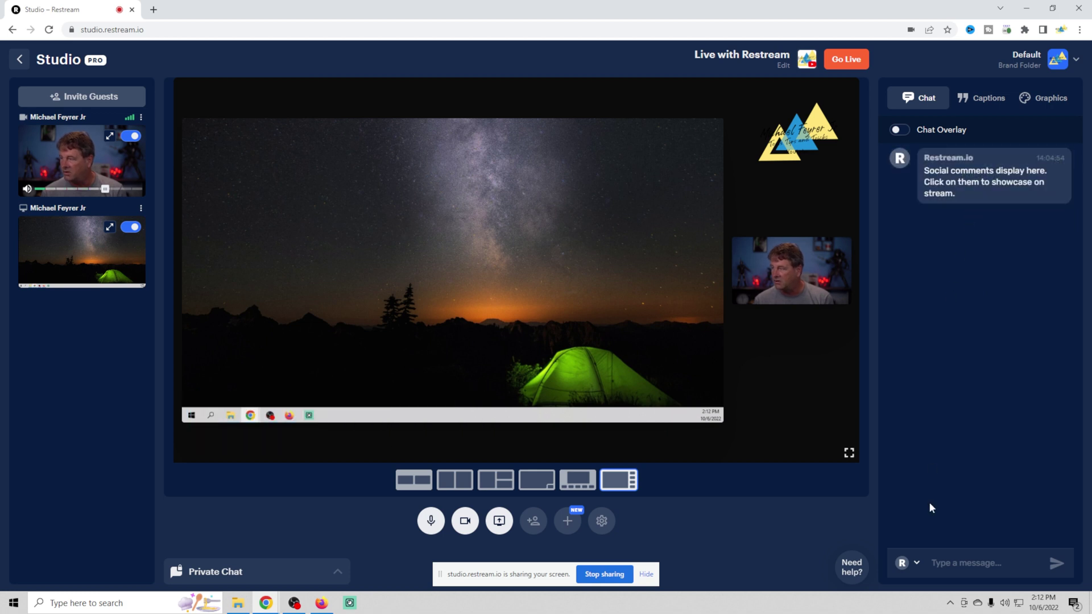
left_click(941, 565)
type("hello")
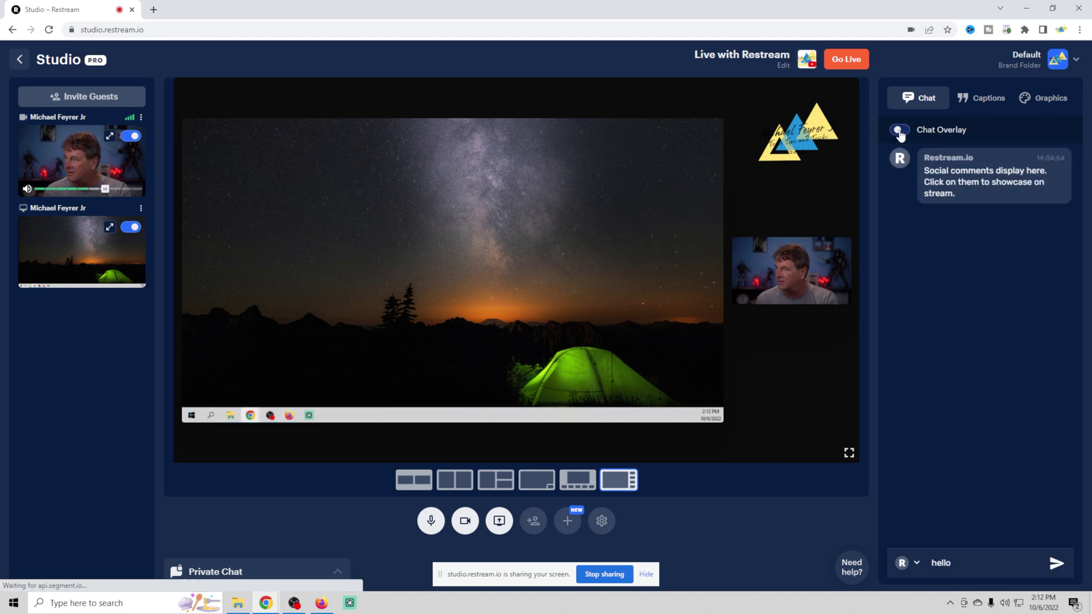
- Turn the chat overlay on and off again, then open the stream details for editing
left_click(898, 131)
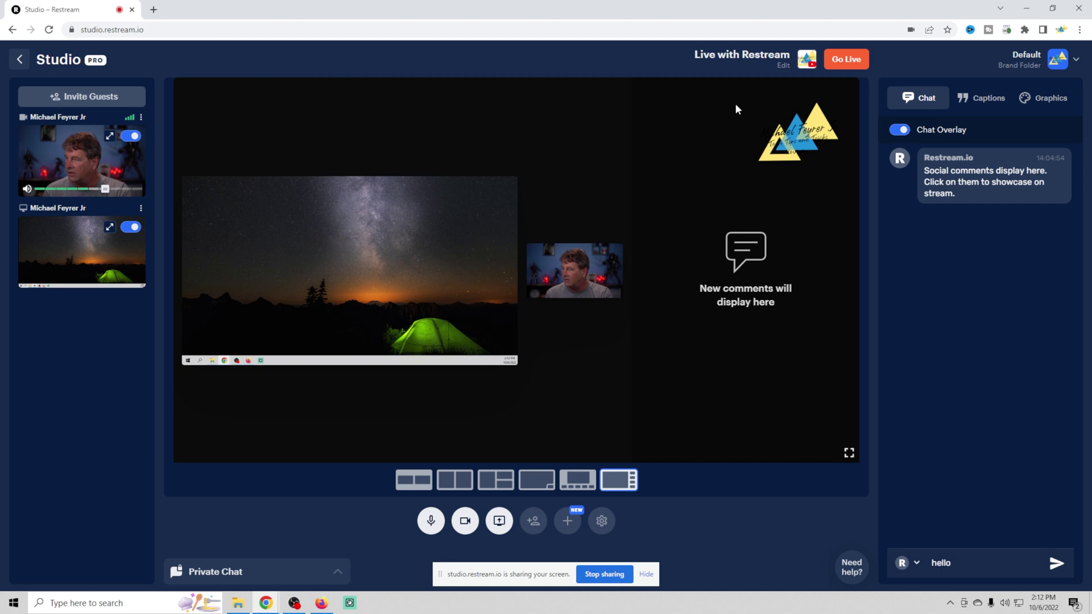
mouse_move(931, 189)
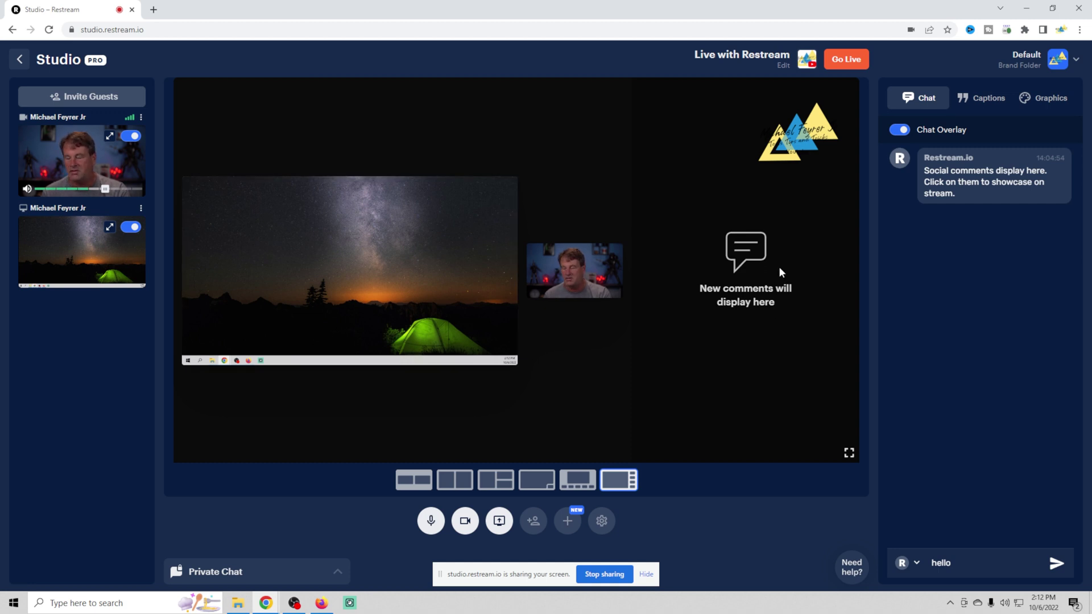
left_click(900, 130)
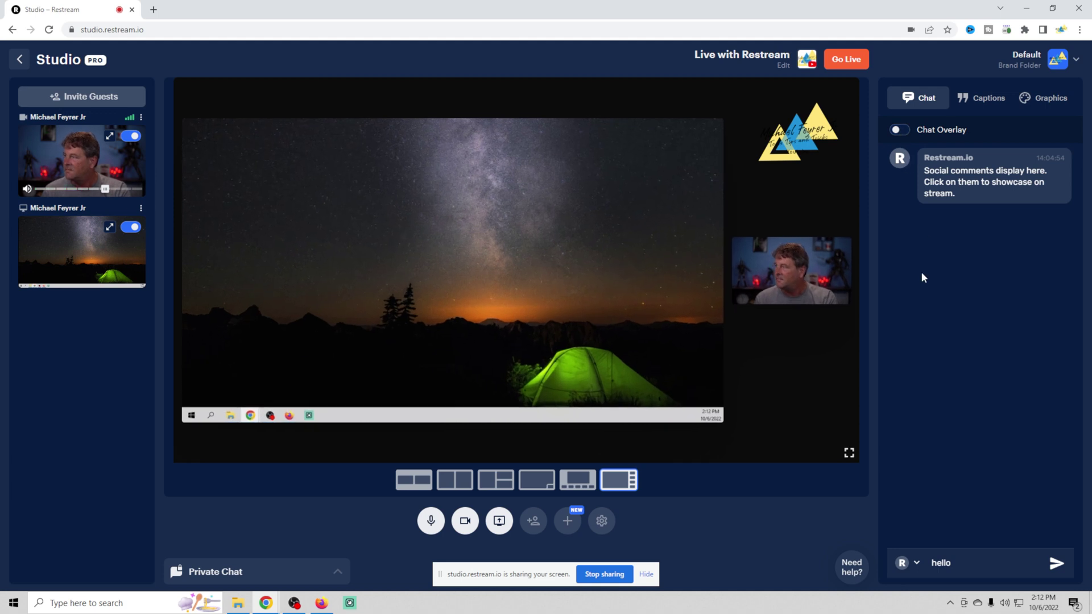
left_click(783, 66)
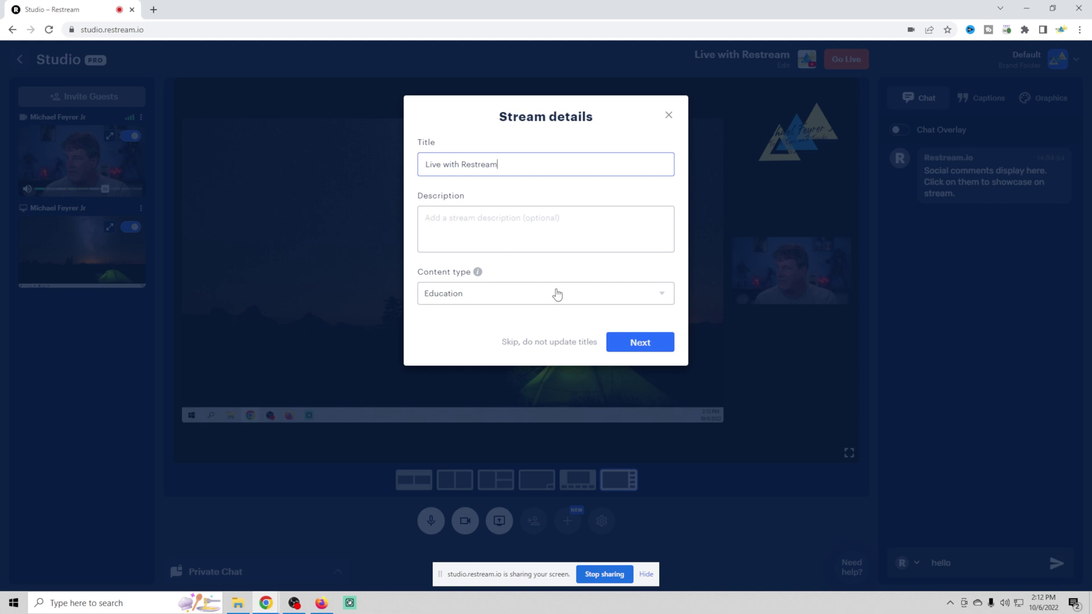
- Close stream details, maximize and restore the screen share and webcam, then open the guest invite
left_click(670, 115)
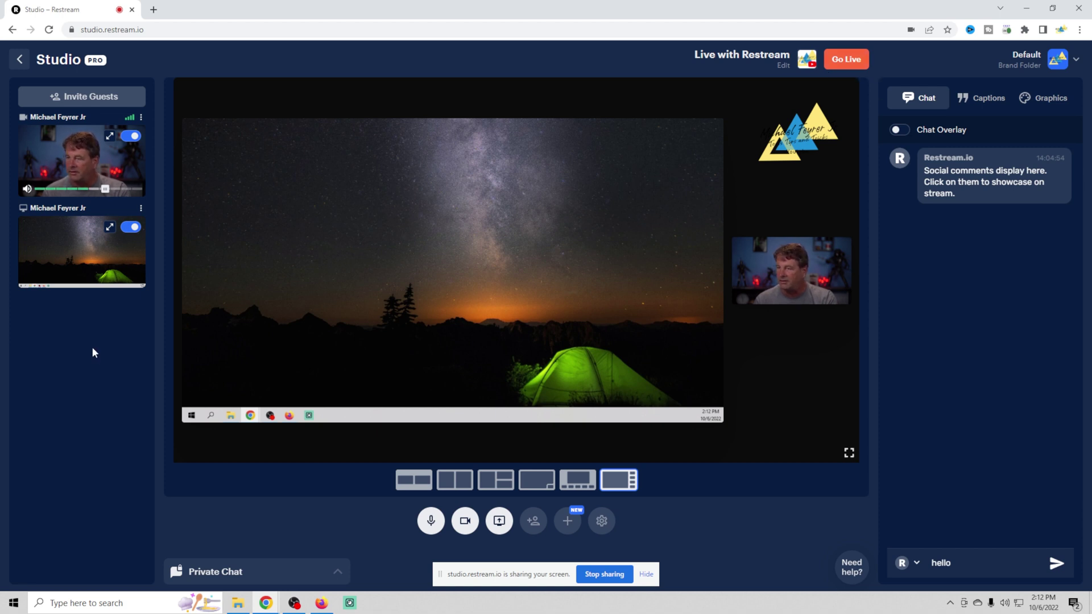
left_click(110, 230)
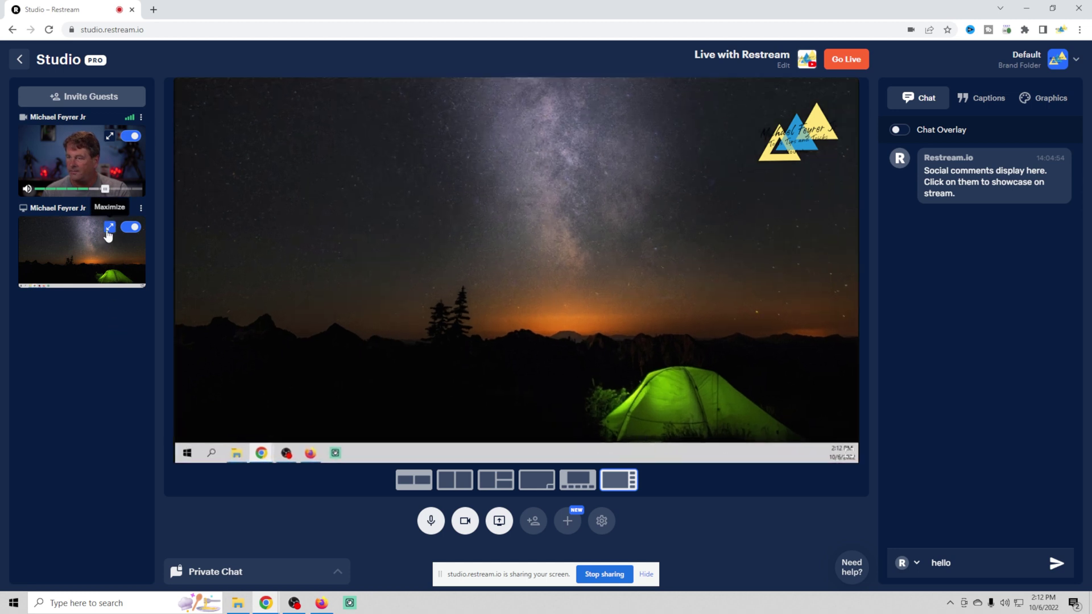
left_click(109, 230)
left_click(110, 137)
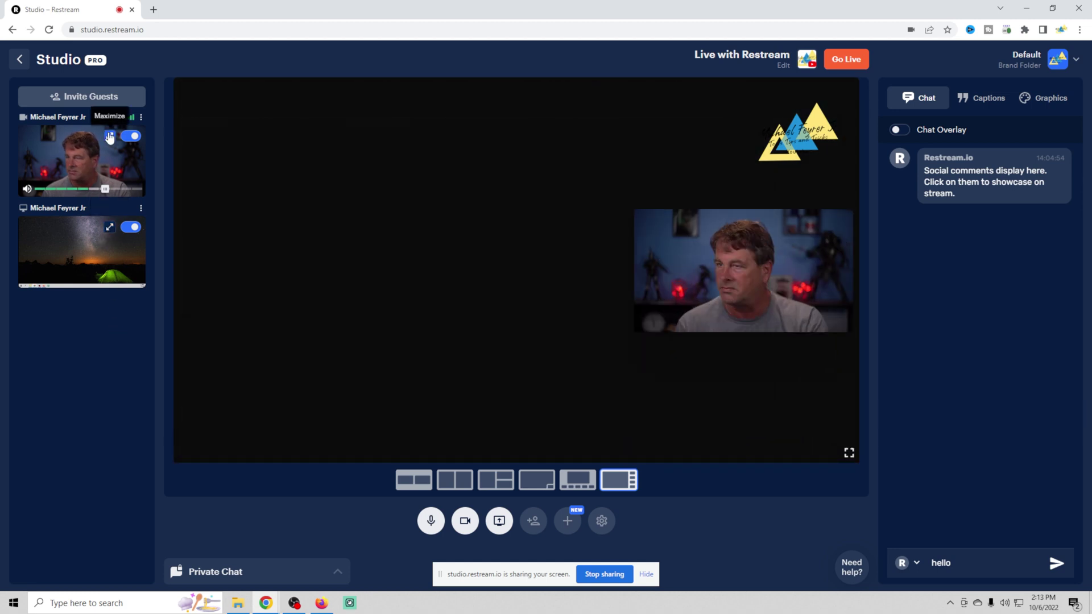
left_click(109, 137)
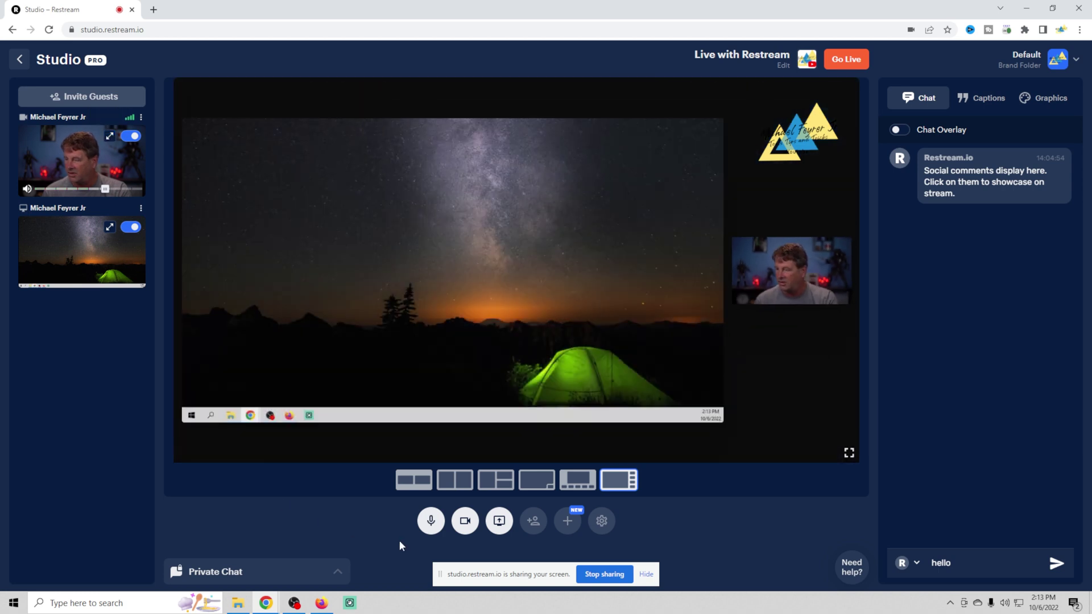
left_click(534, 521)
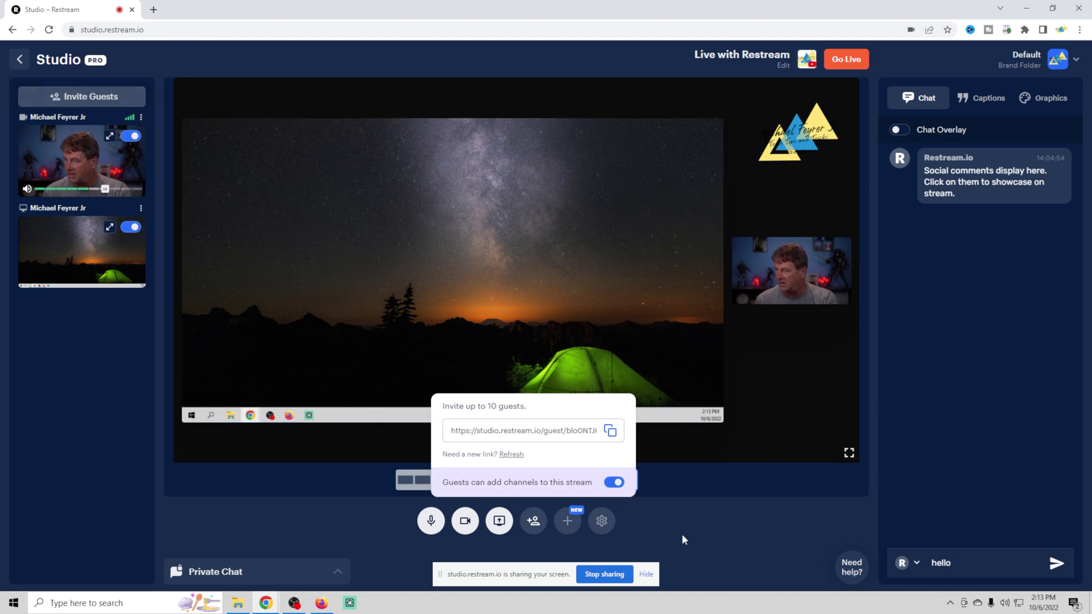
- Open Add to your stream, listing camera, presentation, video, RTMP and background music sources
left_click(567, 521)
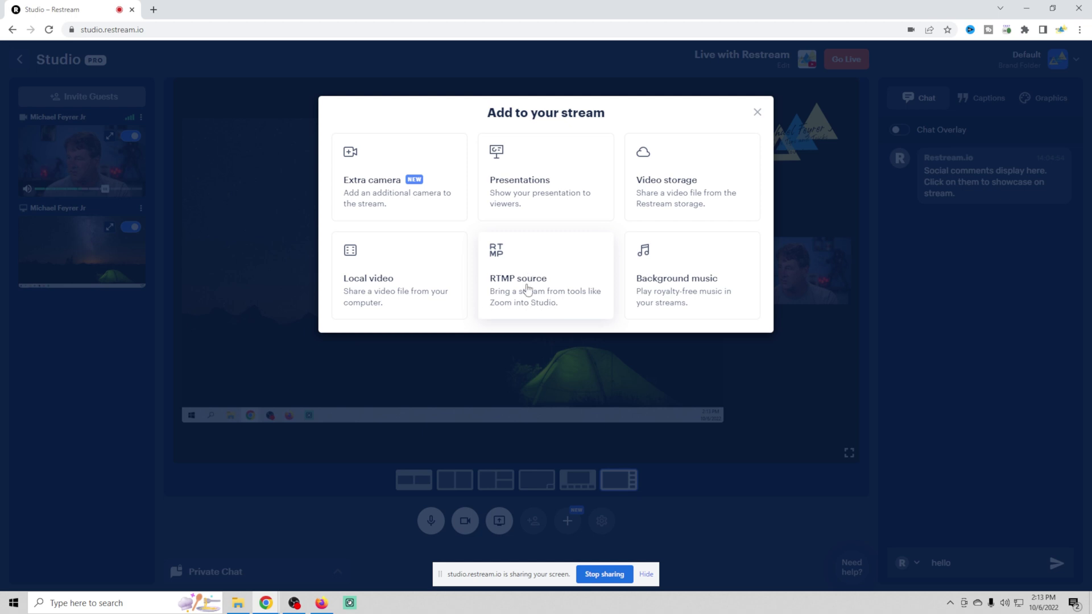
- Look at the background music choices, back out of Add to your stream, and open Settings
left_click(683, 290)
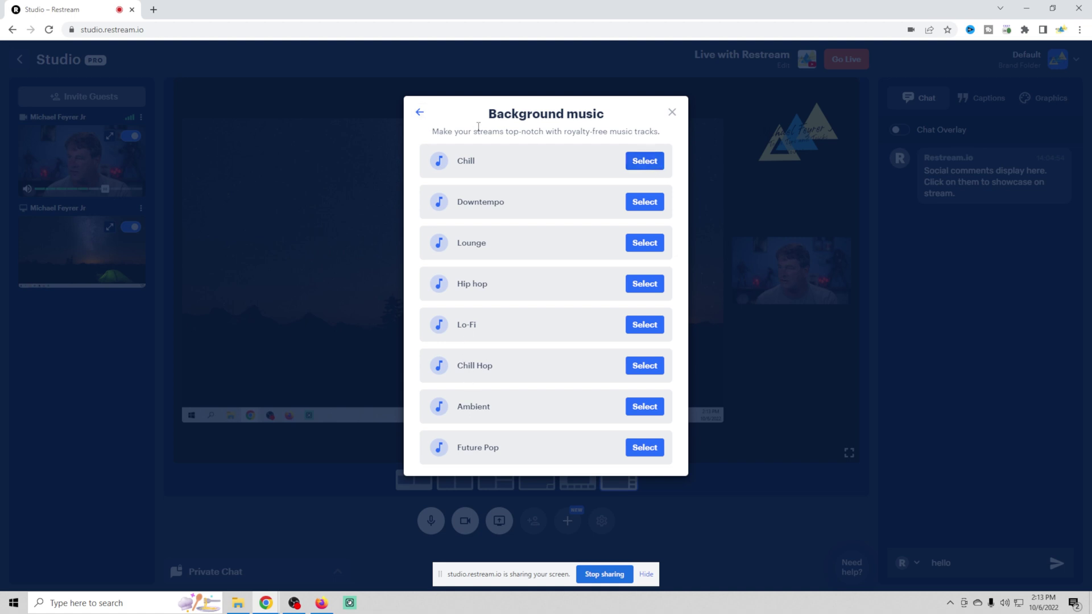
left_click(419, 114)
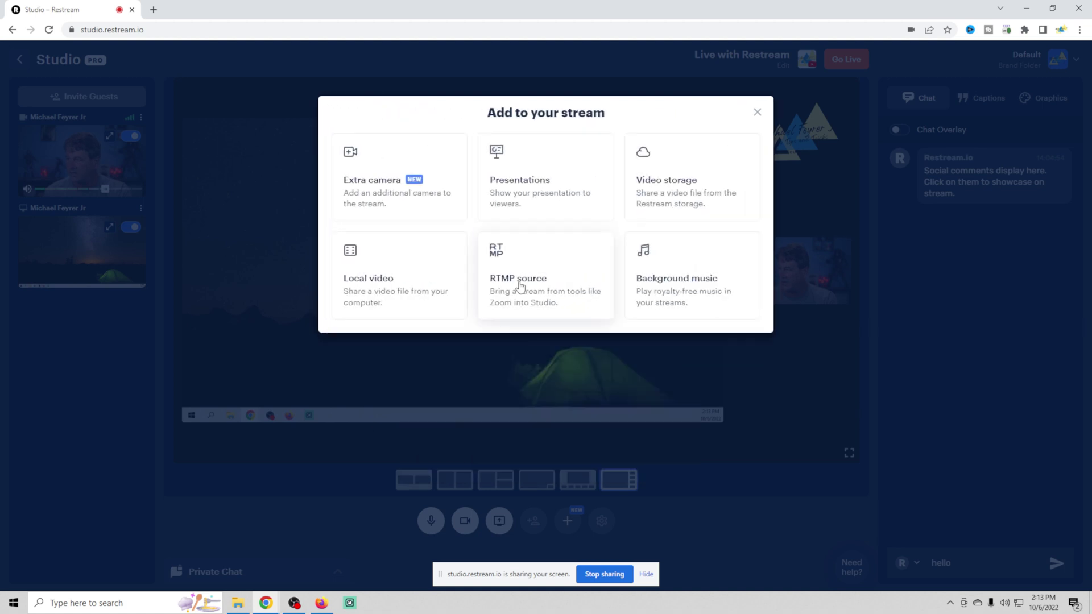
left_click(757, 112)
left_click(595, 523)
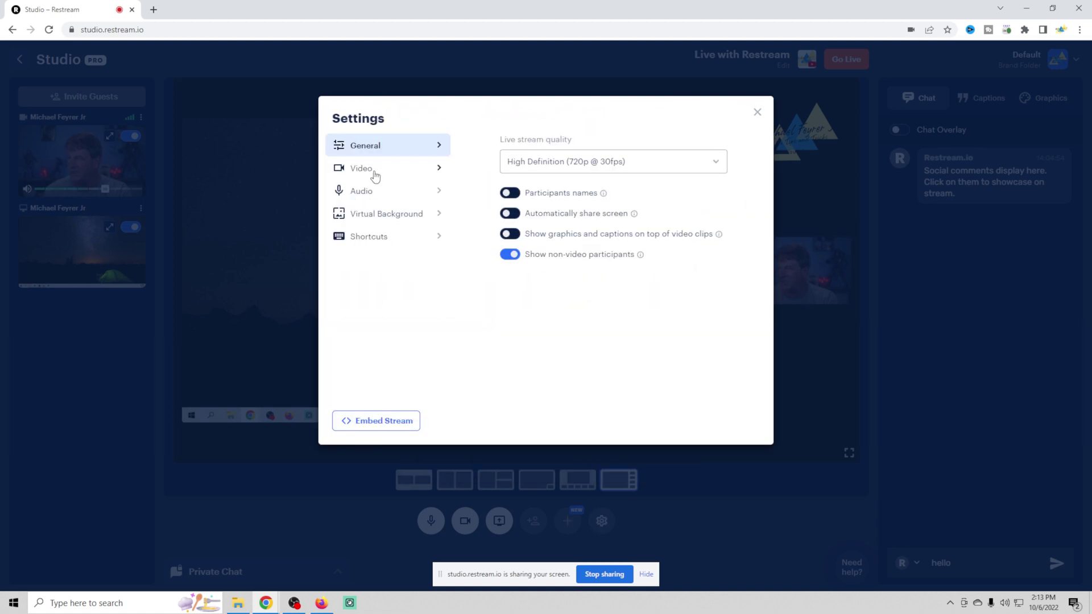
- Turn on participant names and set live stream quality to Full High Definition (1080p @ 30fps)
left_click(508, 196)
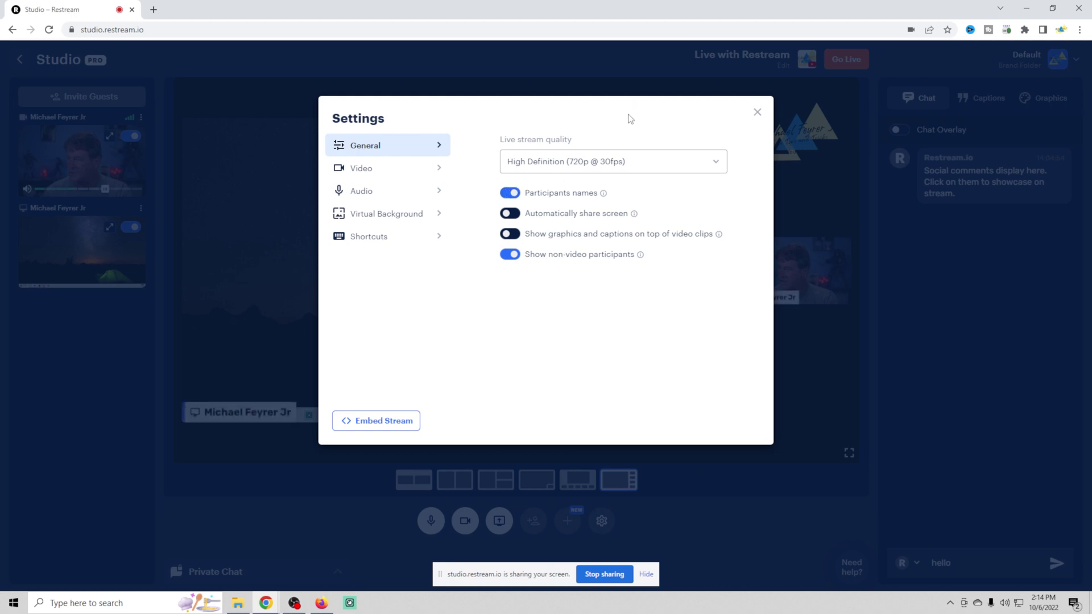
left_click_drag(630, 119, 395, 302)
left_click(711, 134)
left_click(722, 163)
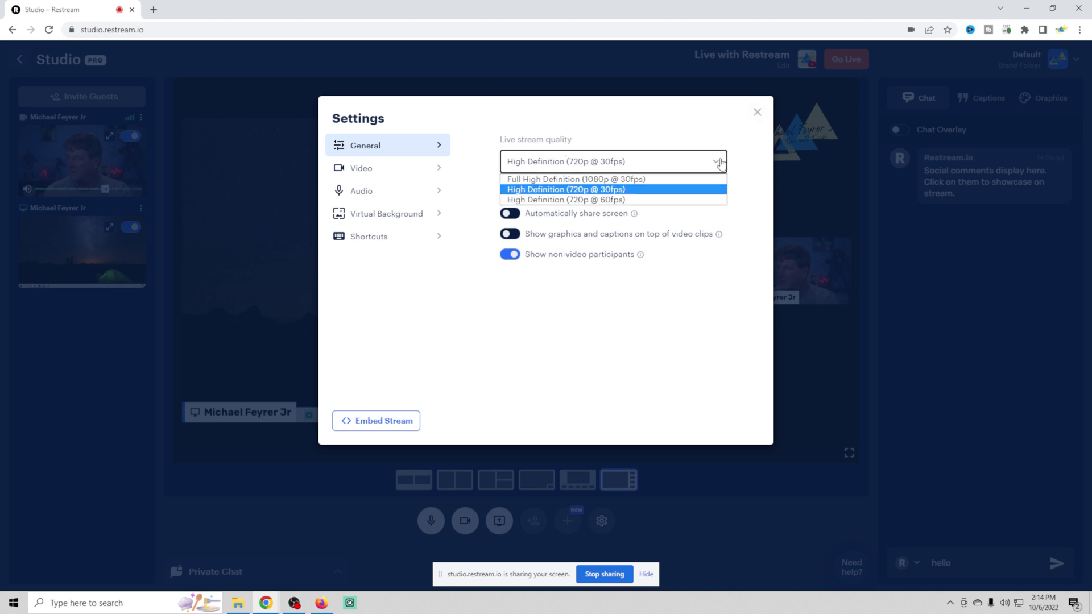
left_click(623, 180)
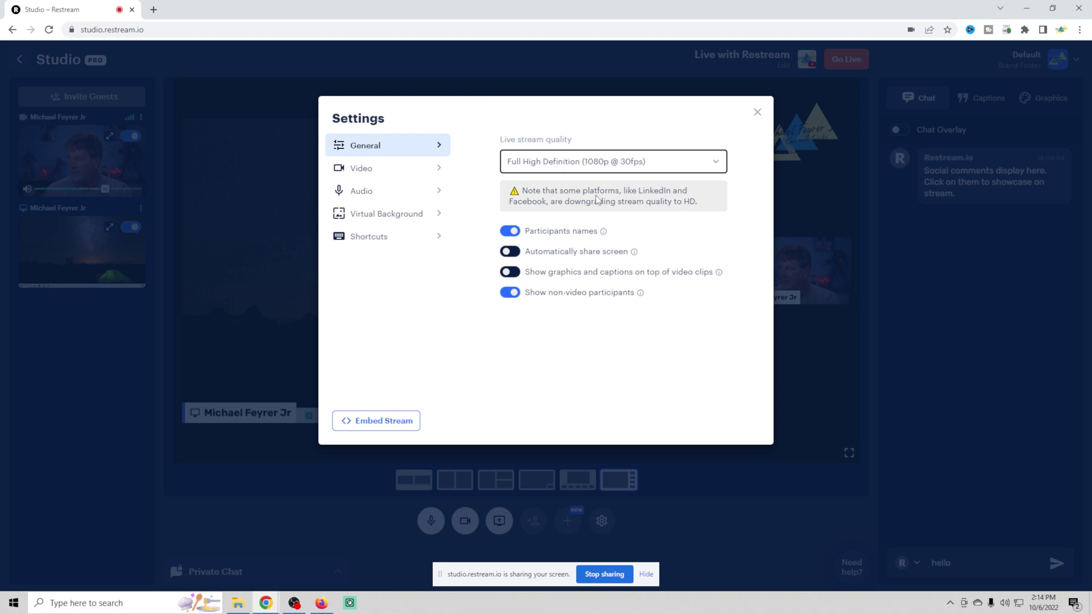
left_click(718, 164)
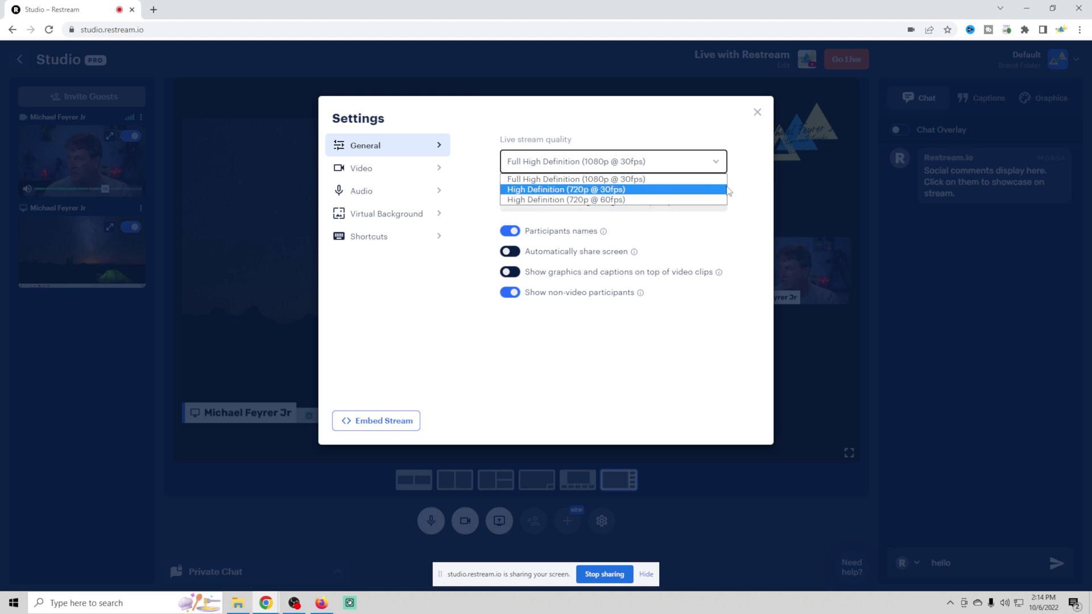
left_click(718, 164)
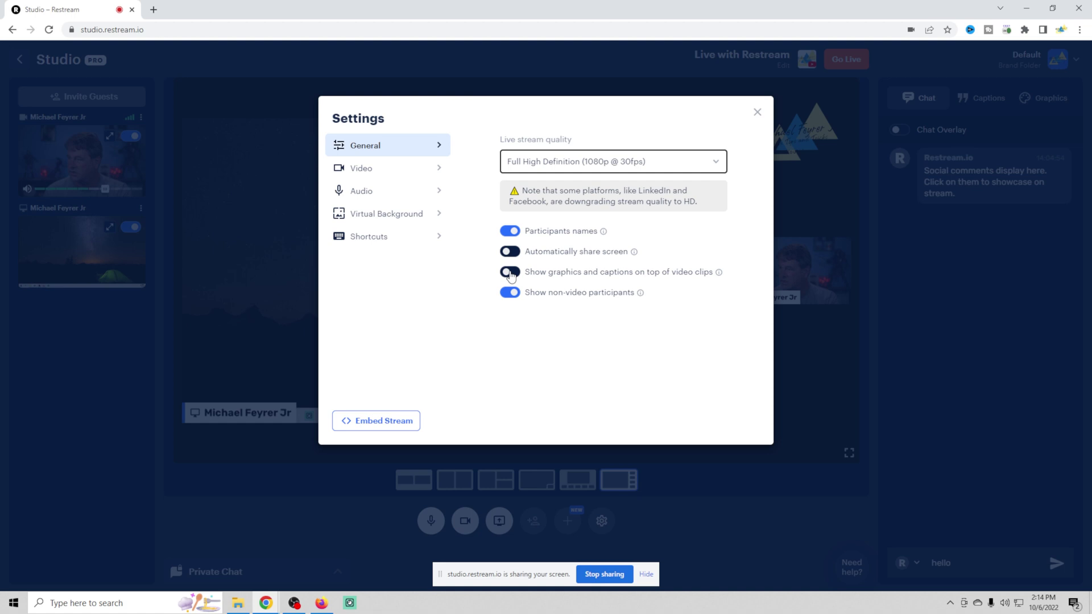
left_click(386, 217)
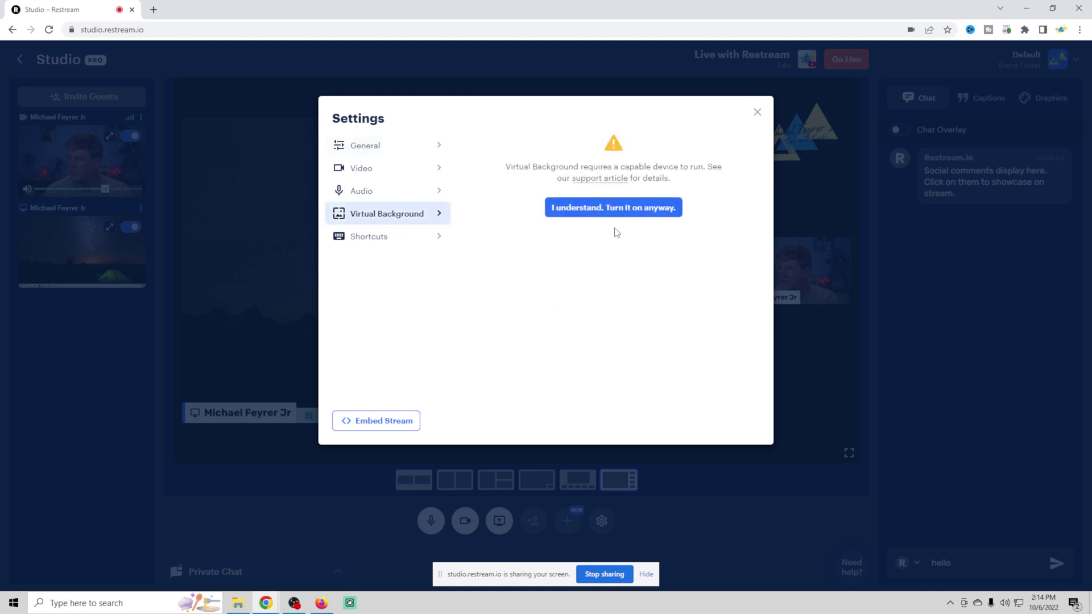
- Apply the room image as the webcam's virtual background, make the webcam fill the stage, and reopen Settings
left_click(603, 208)
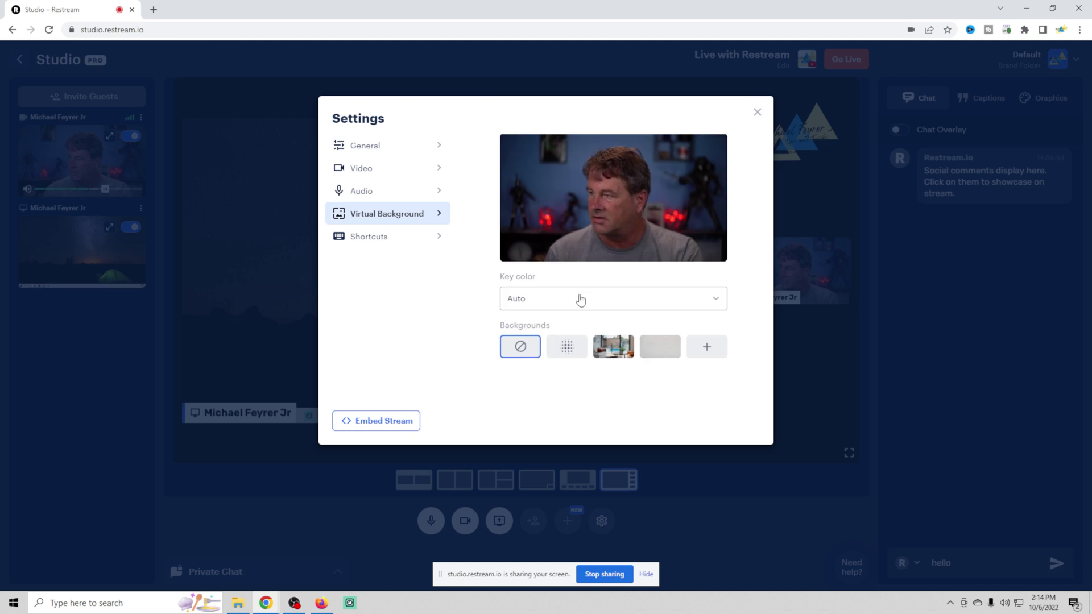
left_click(612, 346)
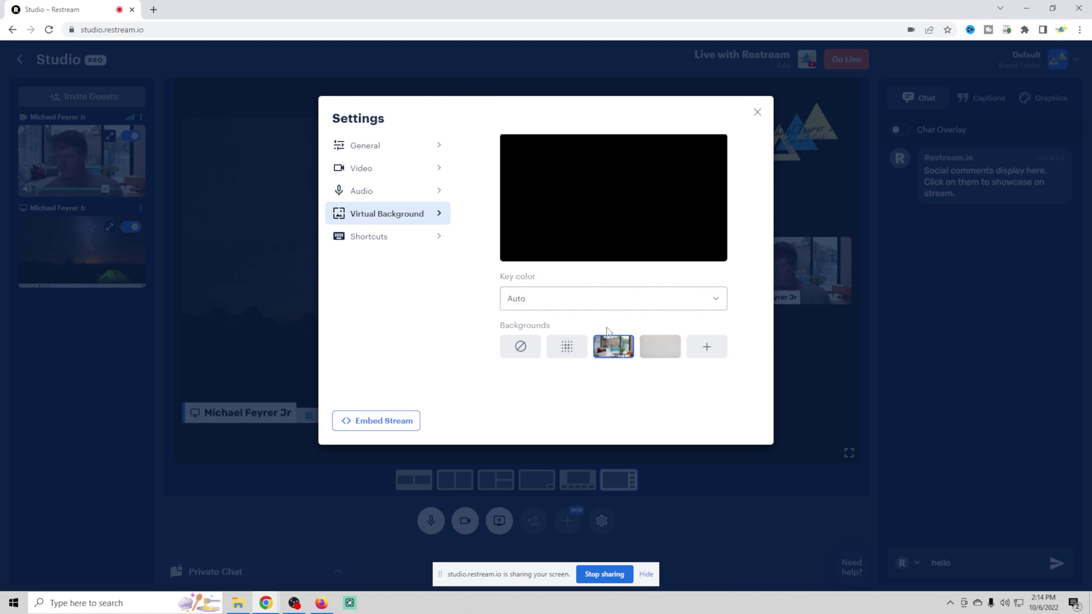
left_click(757, 112)
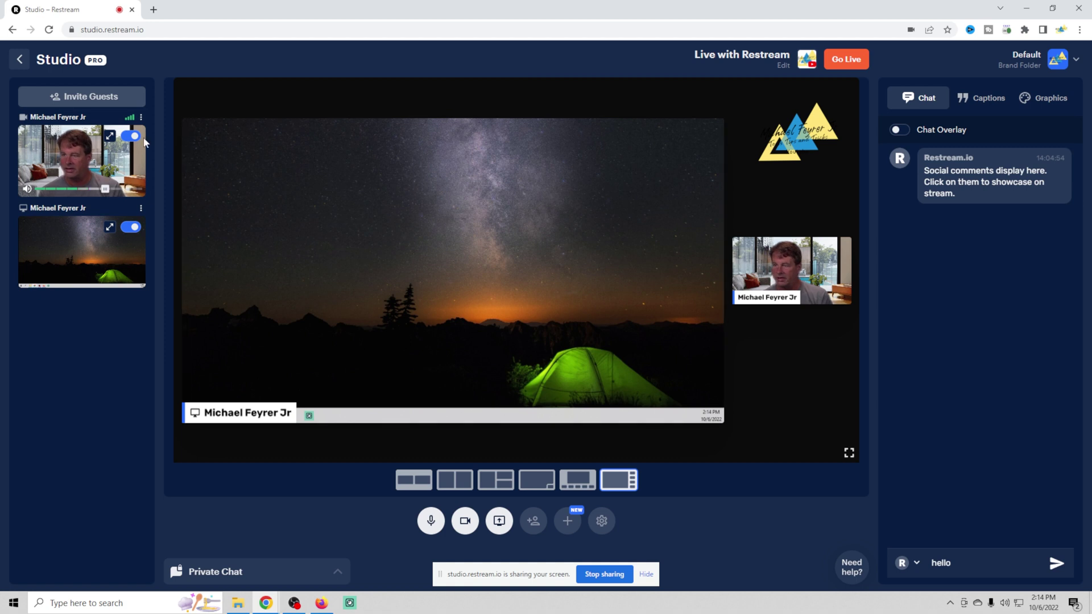
left_click(112, 137)
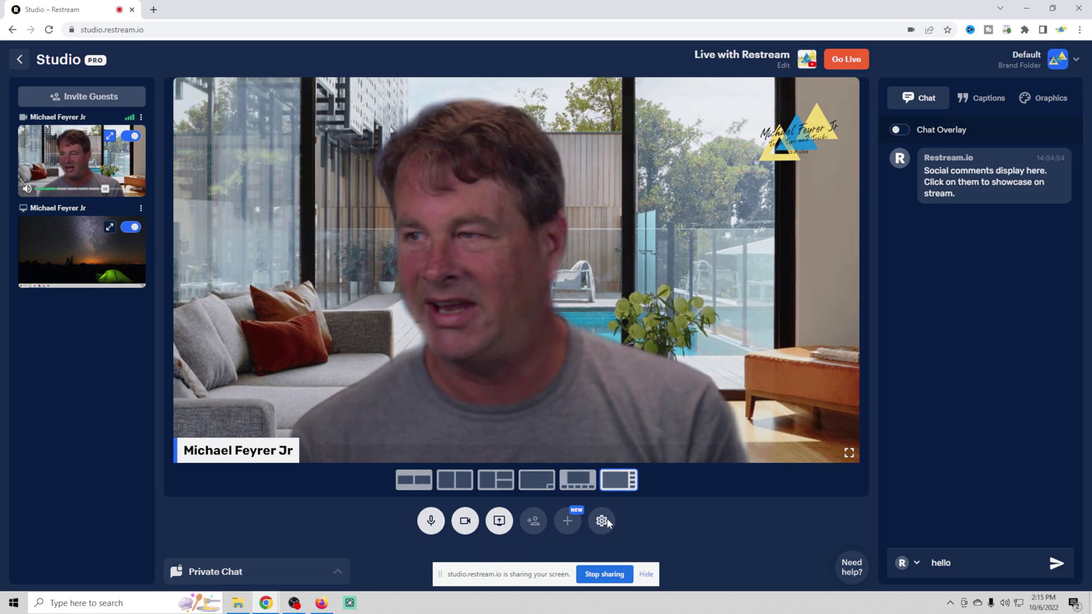
left_click(604, 522)
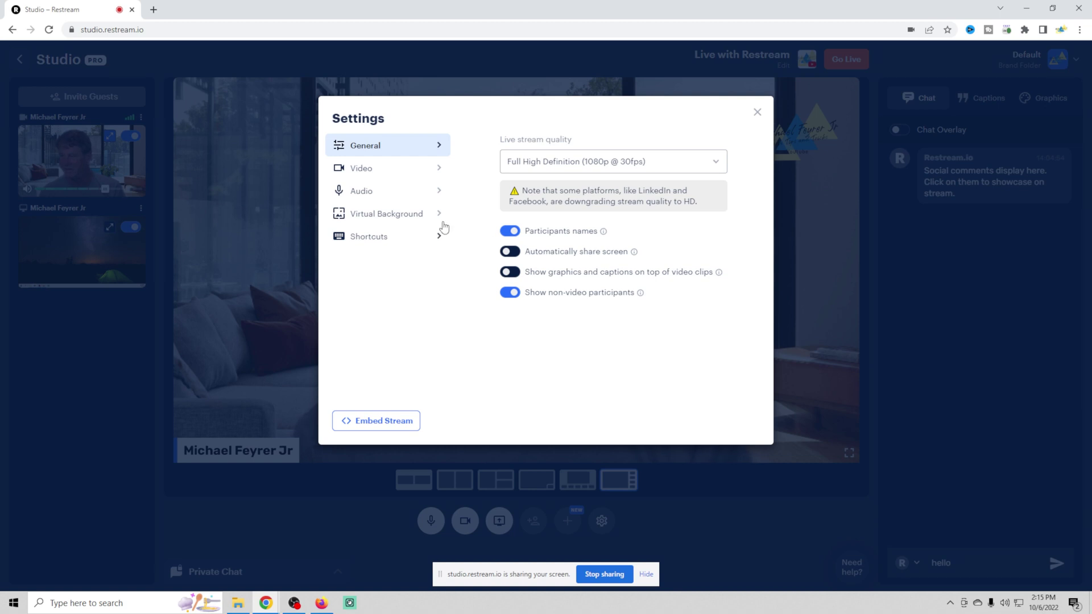
- Set the virtual background to none, then scroll through the keyboard shortcuts and return to General
left_click(398, 214)
left_click(520, 346)
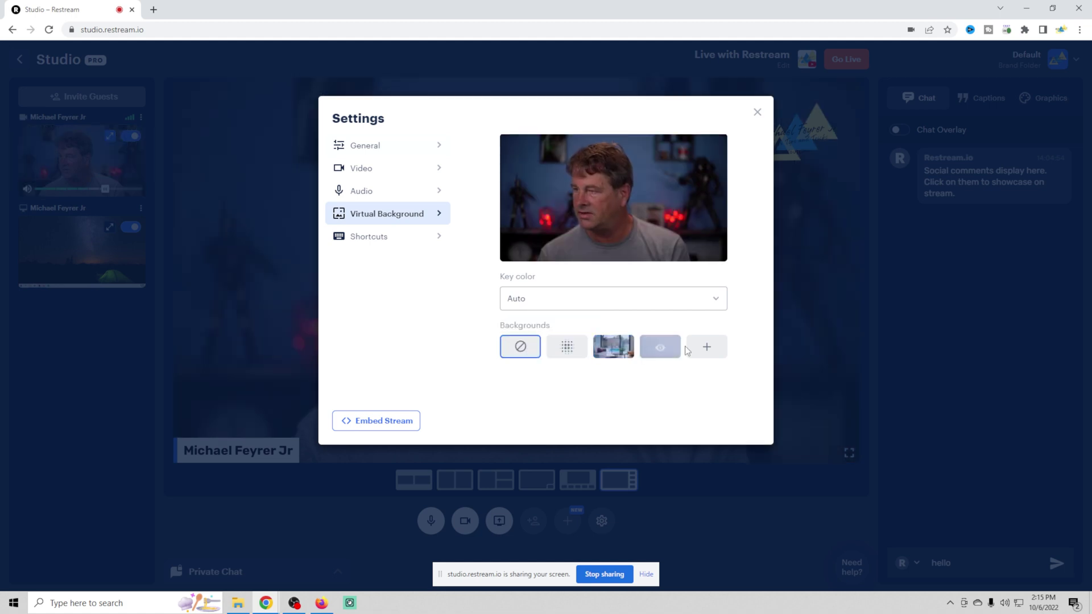
left_click(356, 238)
scroll(582, 276, "down", 6)
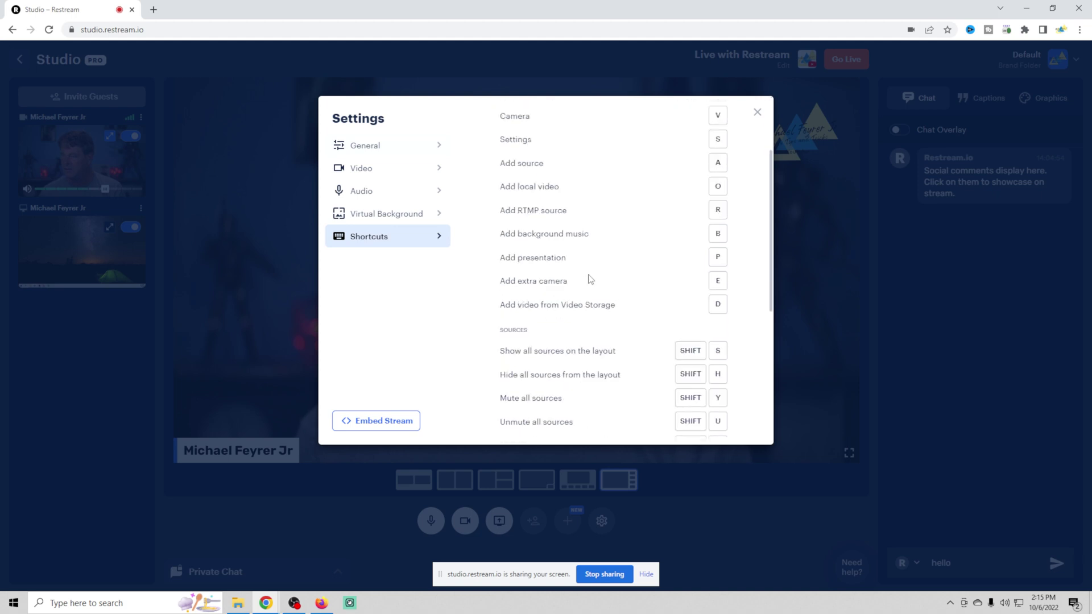
scroll(586, 288, "down", 2)
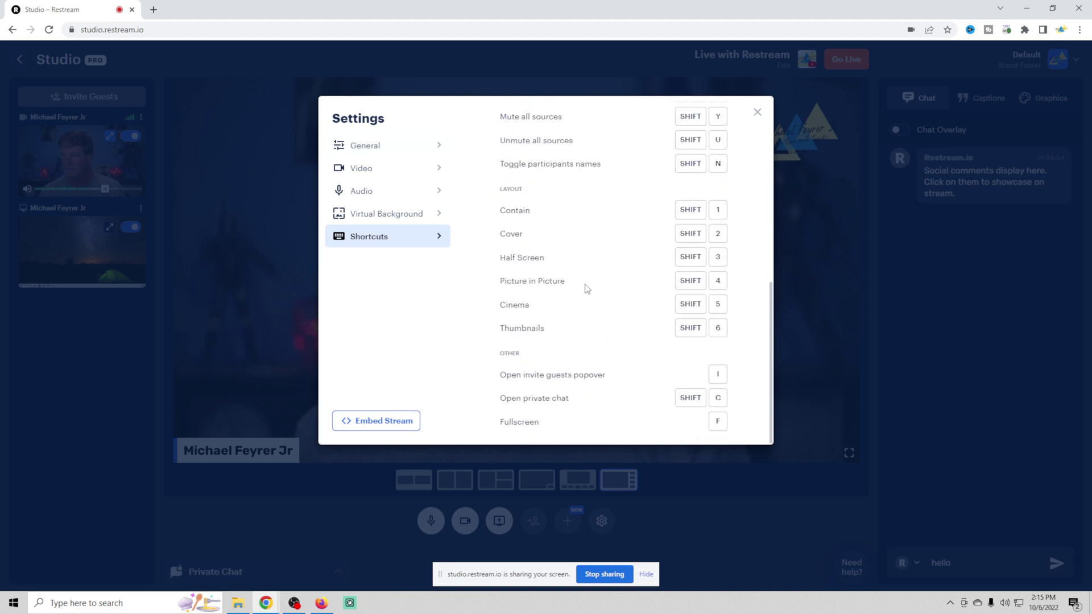
scroll(587, 288, "up", 8)
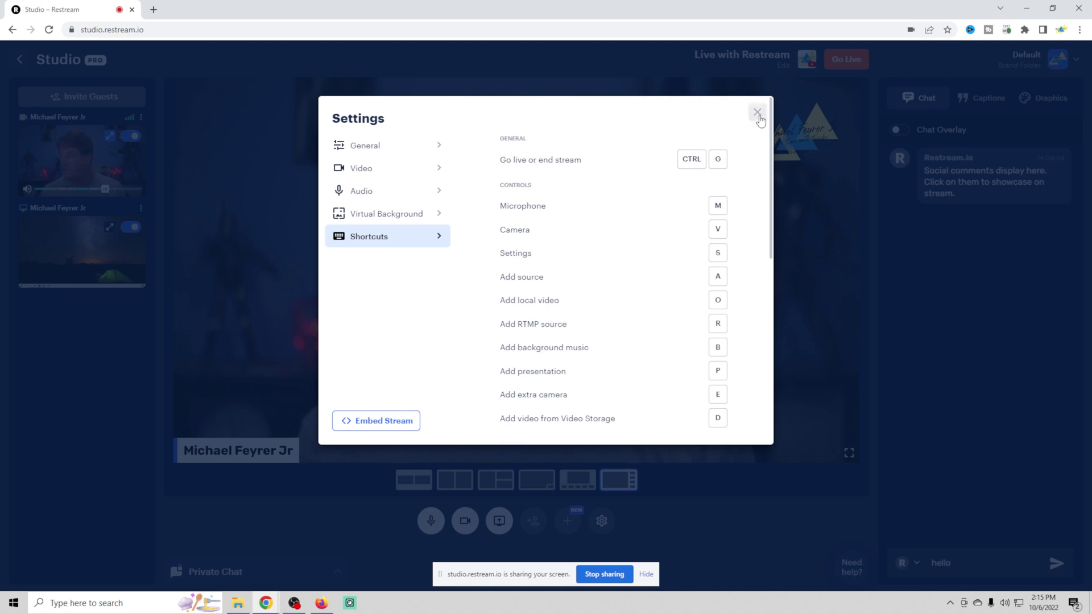
left_click(360, 148)
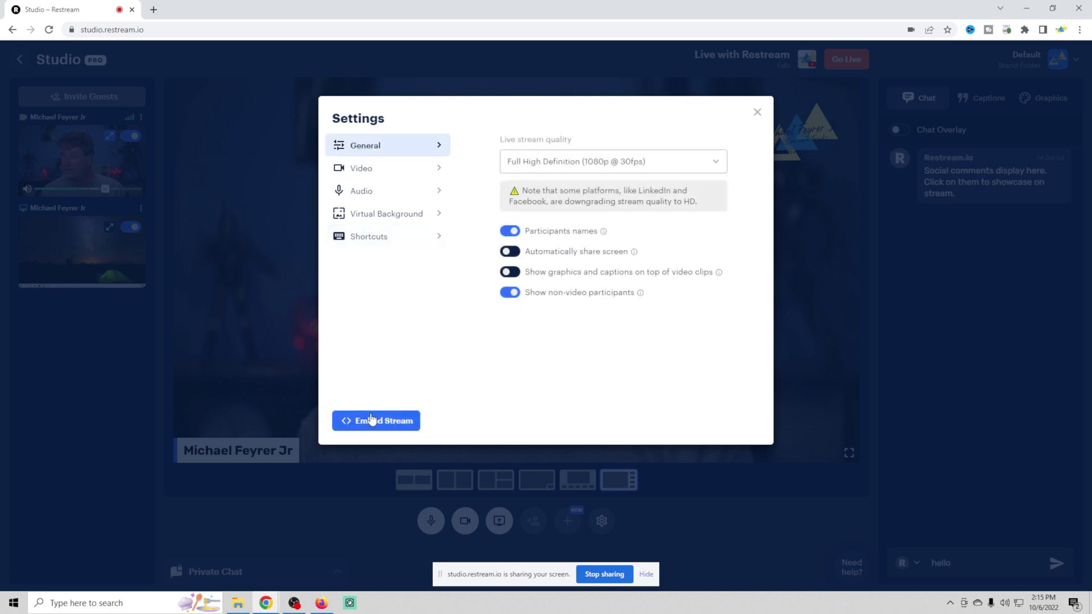
- Close Settings, glance at the brand folder list, and leave Studio for the Restream home page
left_click(756, 113)
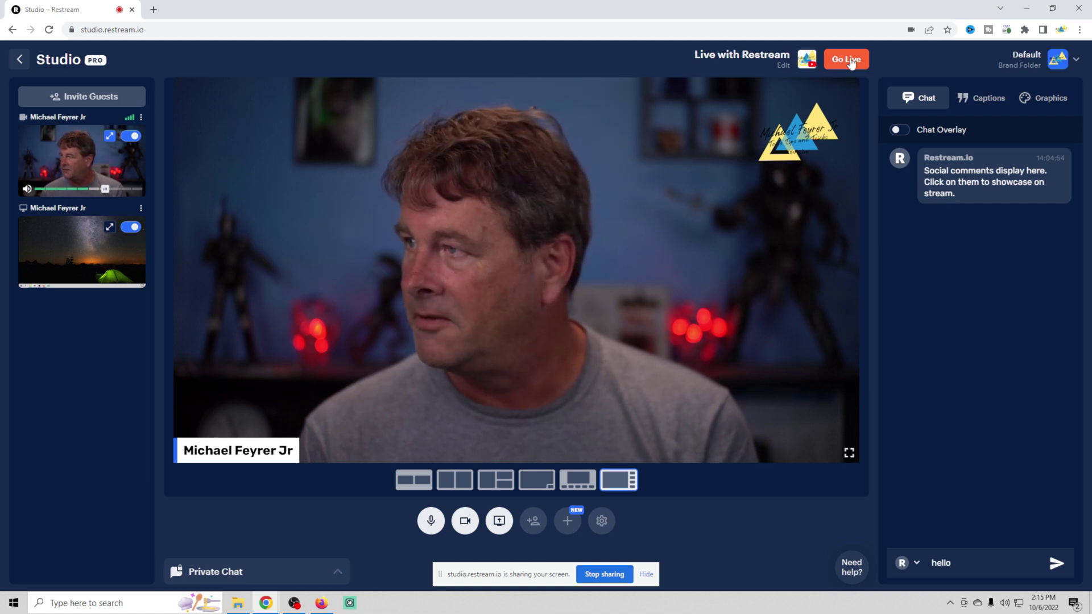
left_click(1077, 62)
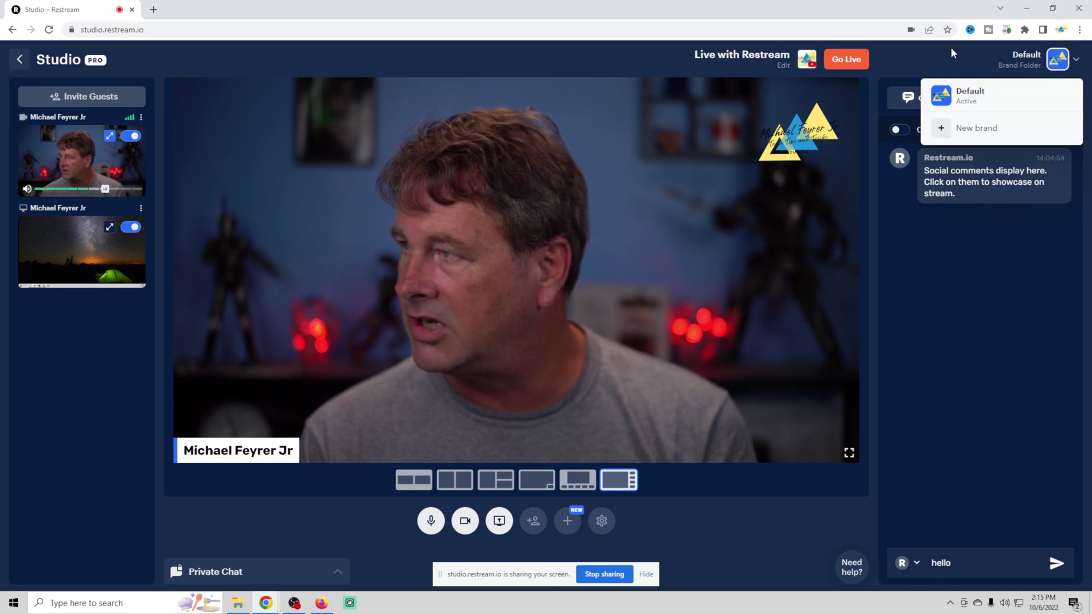
left_click(827, 135)
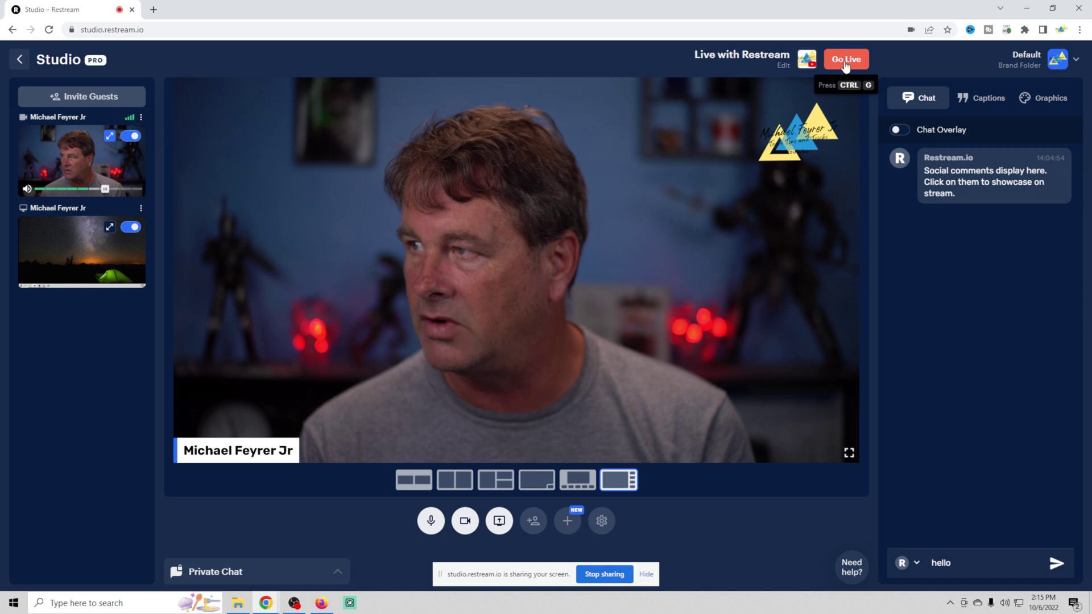
left_click(18, 62)
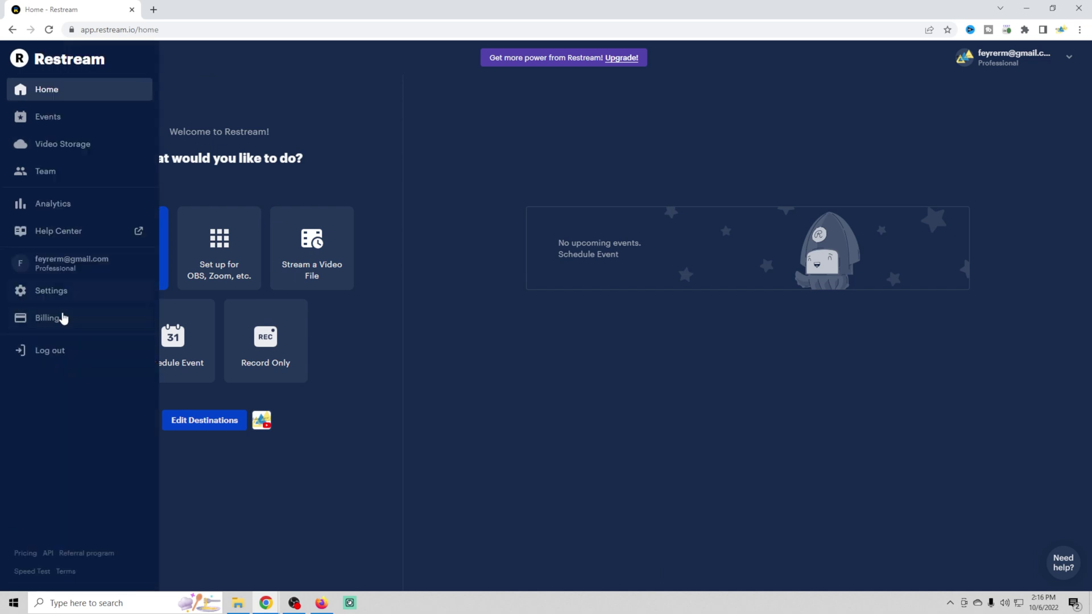
- Open Billing and view the upgrade plans: Professional $49, Premium $99, Business $299 monthly
left_click(63, 317)
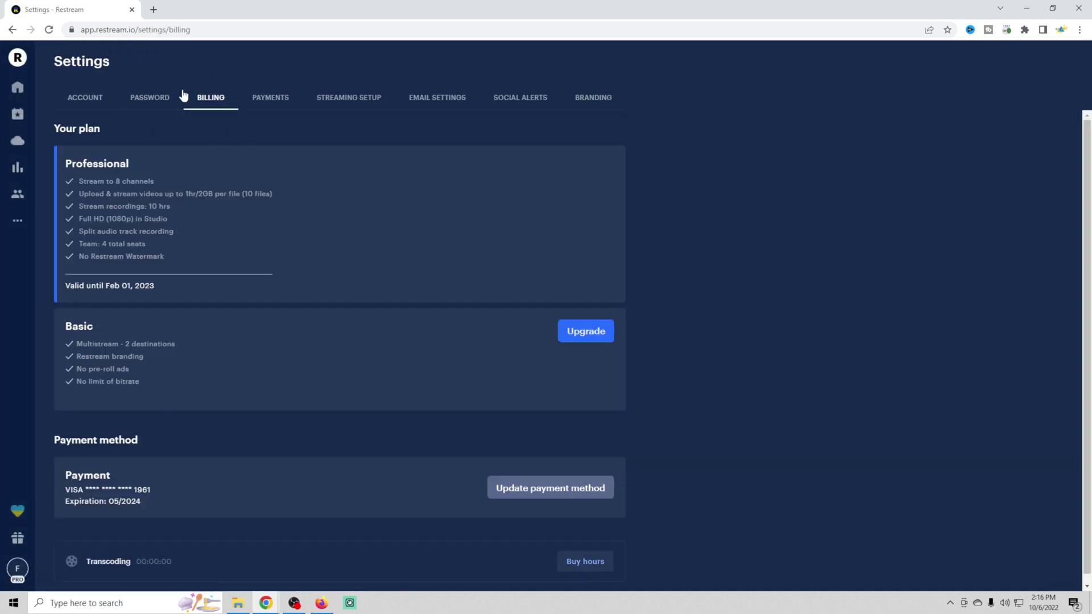
left_click(592, 332)
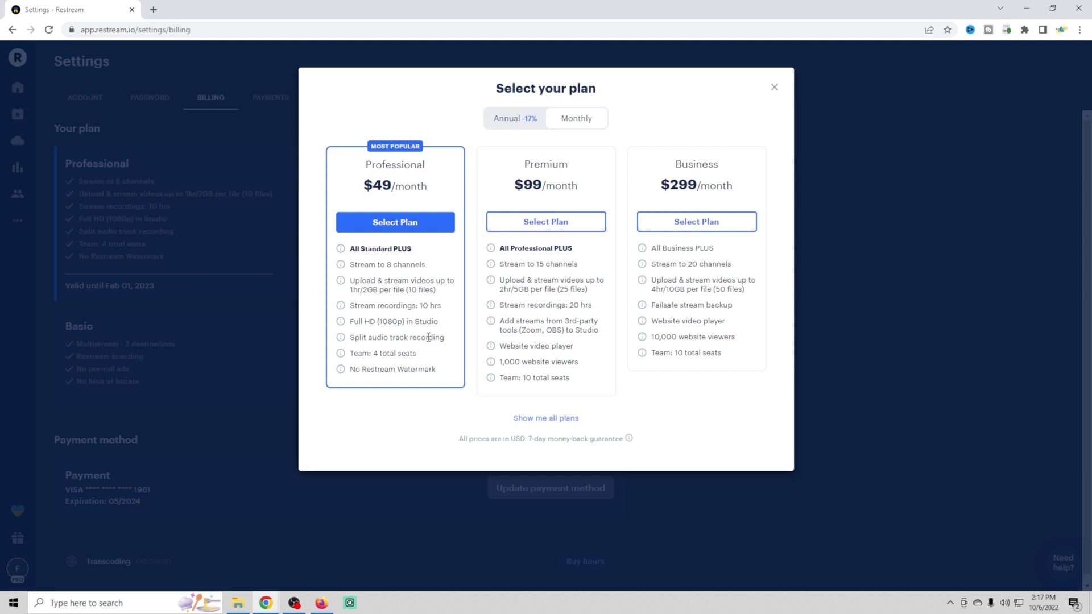
- Highlight the Professional plan's '4 total seats' and 'No Restream Watermark' features
left_click_drag(384, 352, 419, 362)
left_click_drag(352, 373, 438, 369)
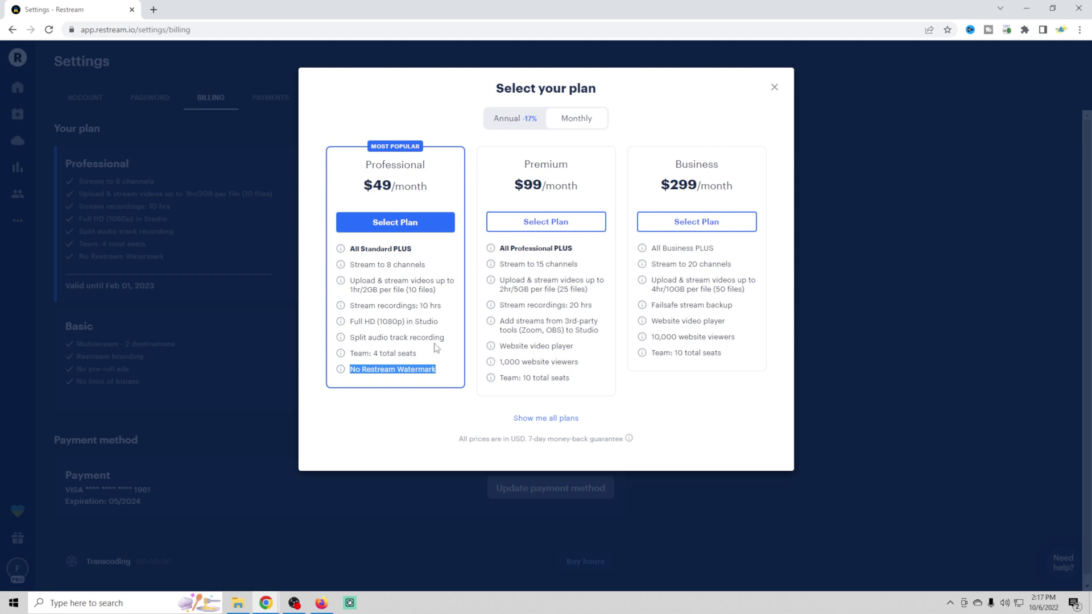